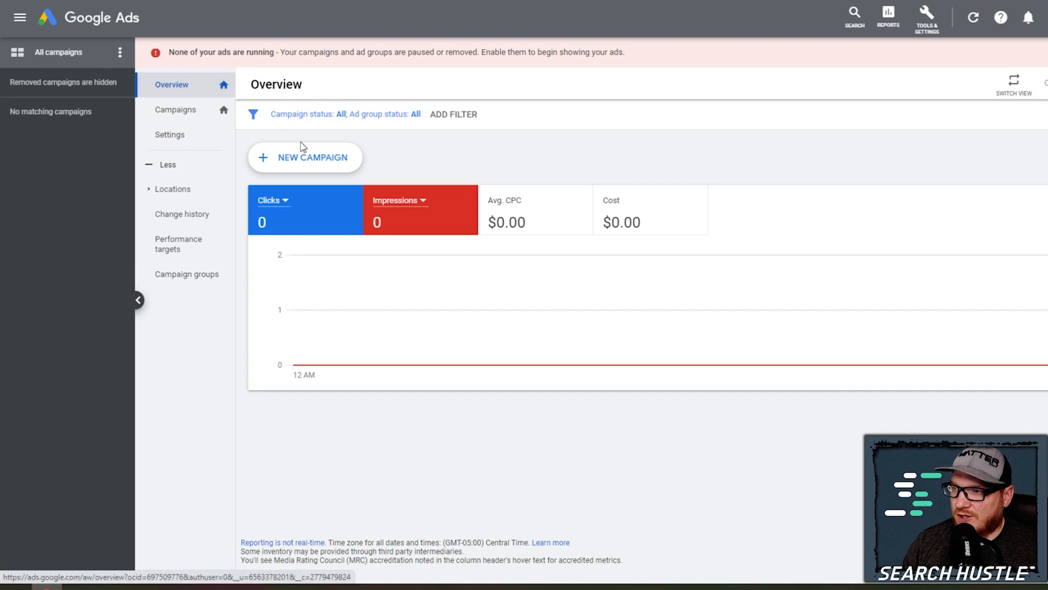
Start a new campaign from the Overview page.
{"action": "left_click", "coordinate": [304, 168]}
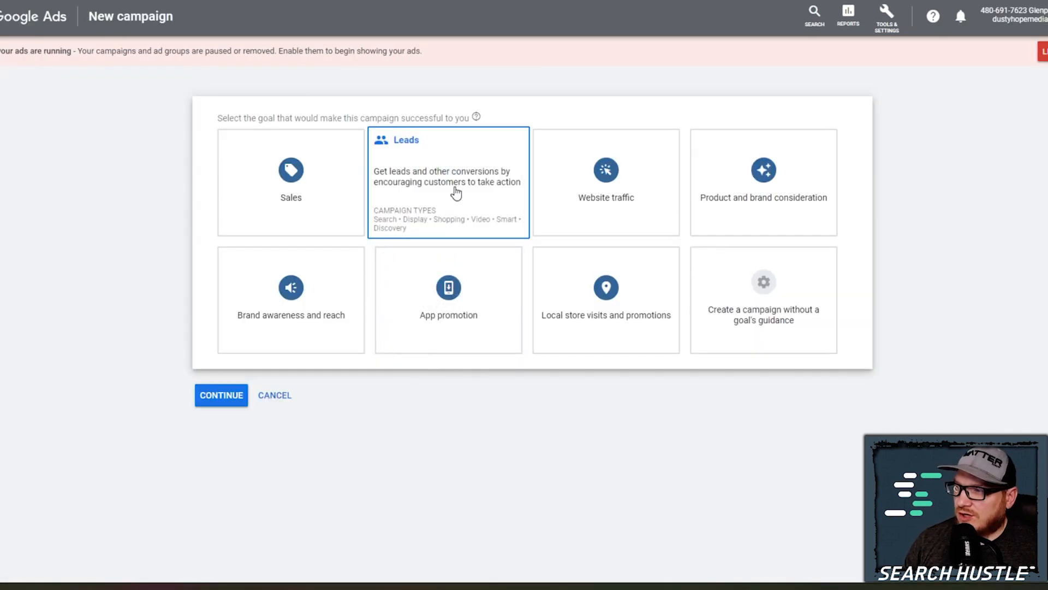
{"action": "scroll", "coordinate": [457, 191], "scroll_direction": "down", "scroll_amount": 2}
Choose the Leads goal with a Search campaign reached via phone calls and lead form submissions, then continue.
{"action": "left_click", "coordinate": [456, 192]}
{"action": "left_click", "coordinate": [327, 303]}
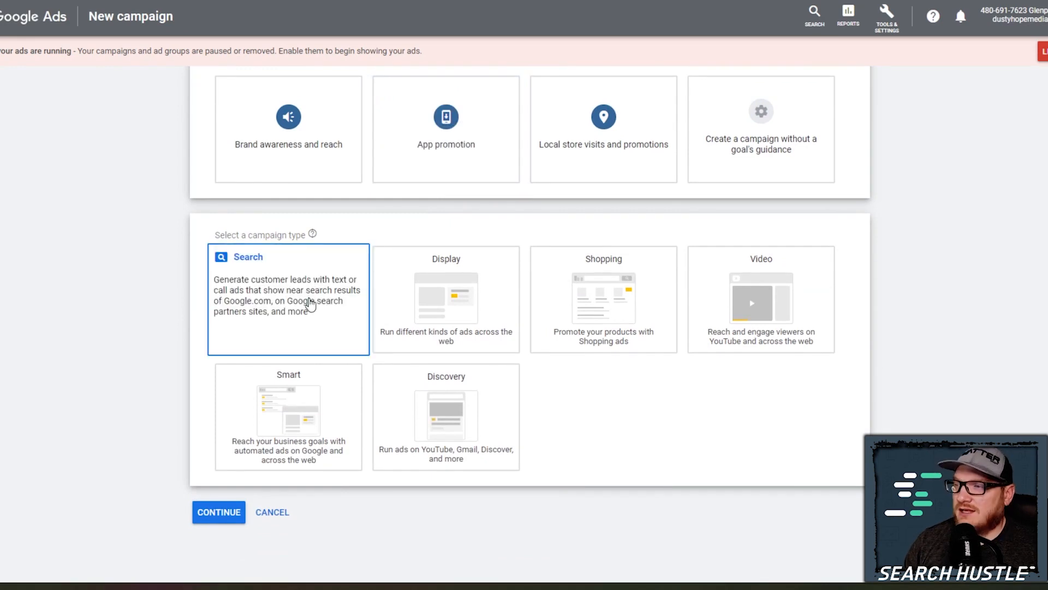
{"action": "scroll", "coordinate": [296, 300], "scroll_direction": "down", "scroll_amount": 2}
{"action": "left_click", "coordinate": [296, 299]}
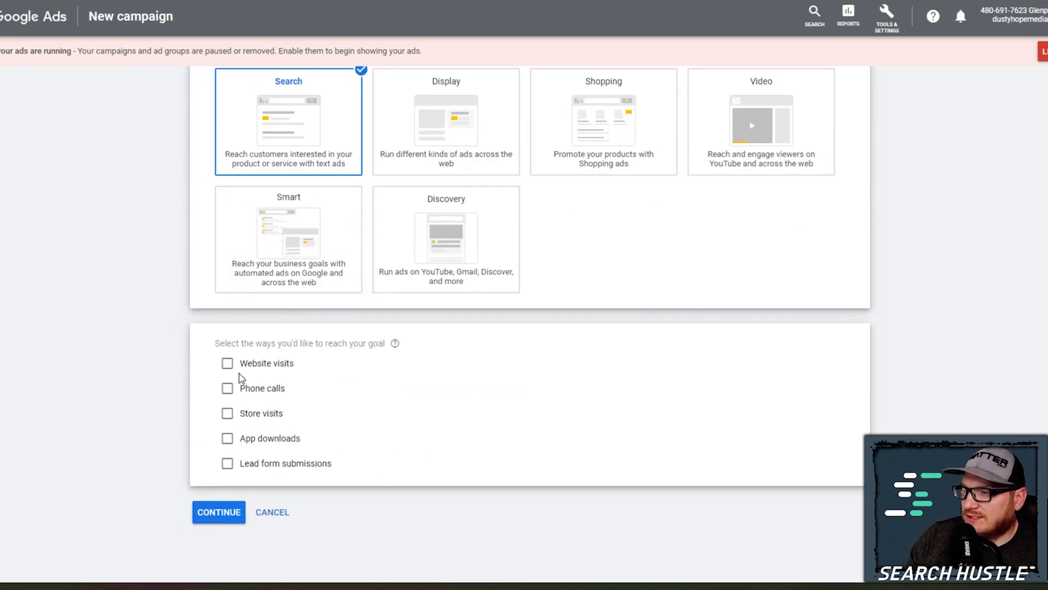
{"action": "left_click", "coordinate": [227, 463]}
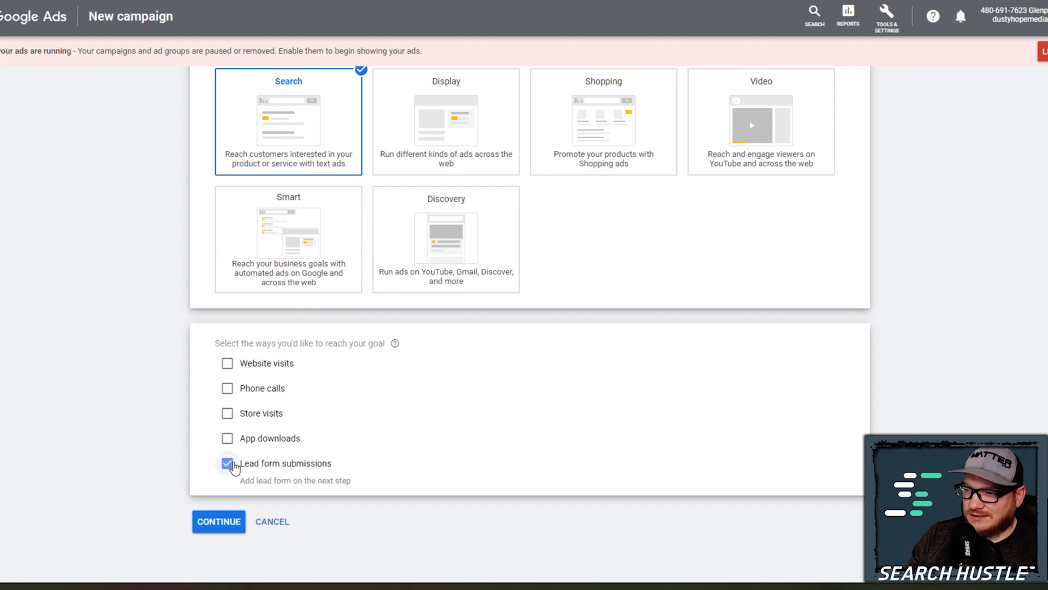
{"action": "left_click", "coordinate": [228, 388]}
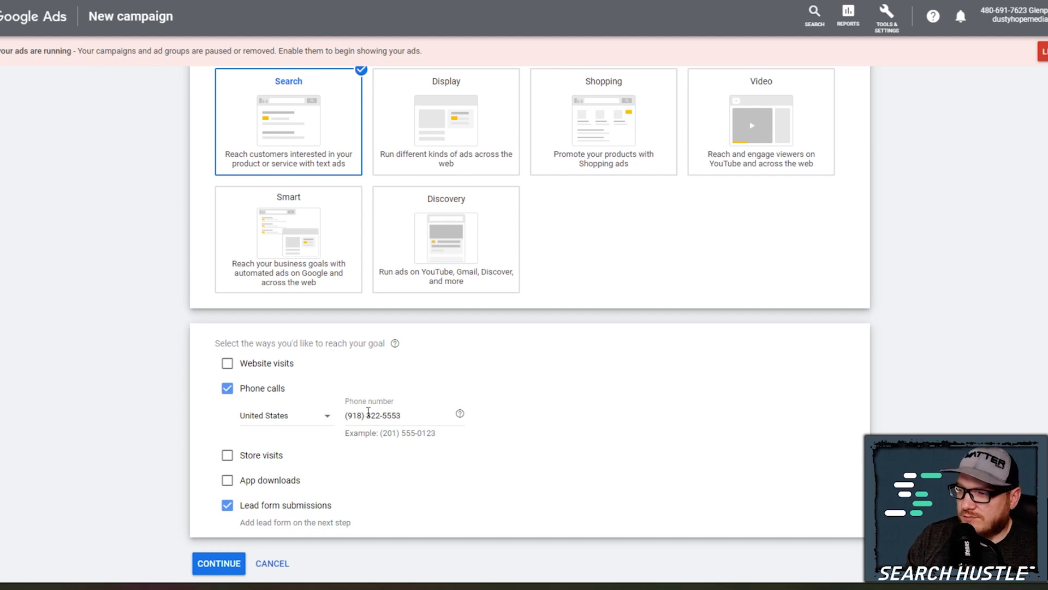
{"action": "left_click", "coordinate": [219, 563]}
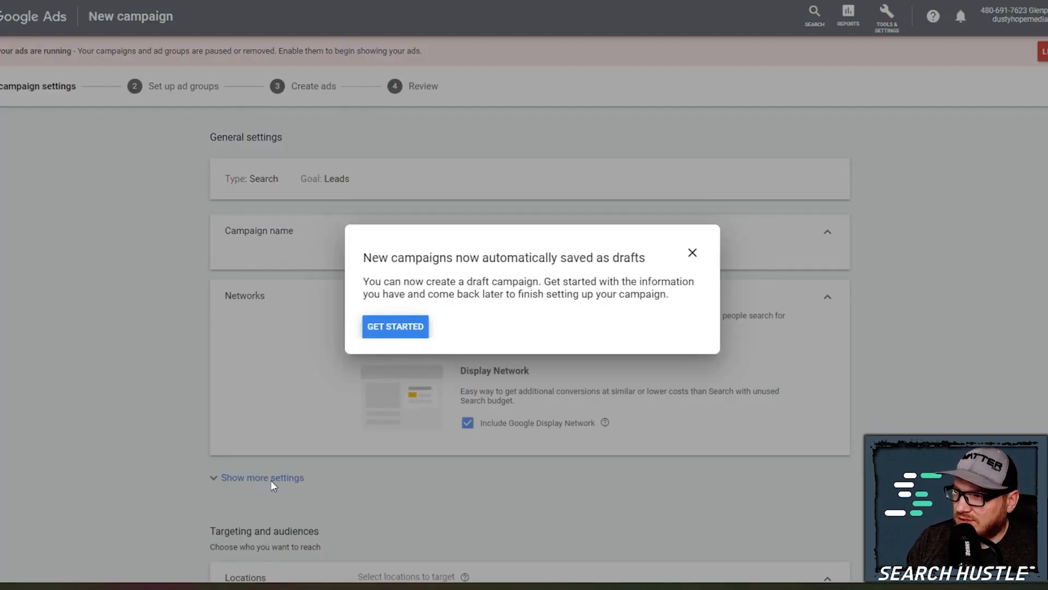
Dismiss the drafts notice and step through the introductory tour.
{"action": "left_click", "coordinate": [382, 323]}
{"action": "left_click", "coordinate": [772, 305]}
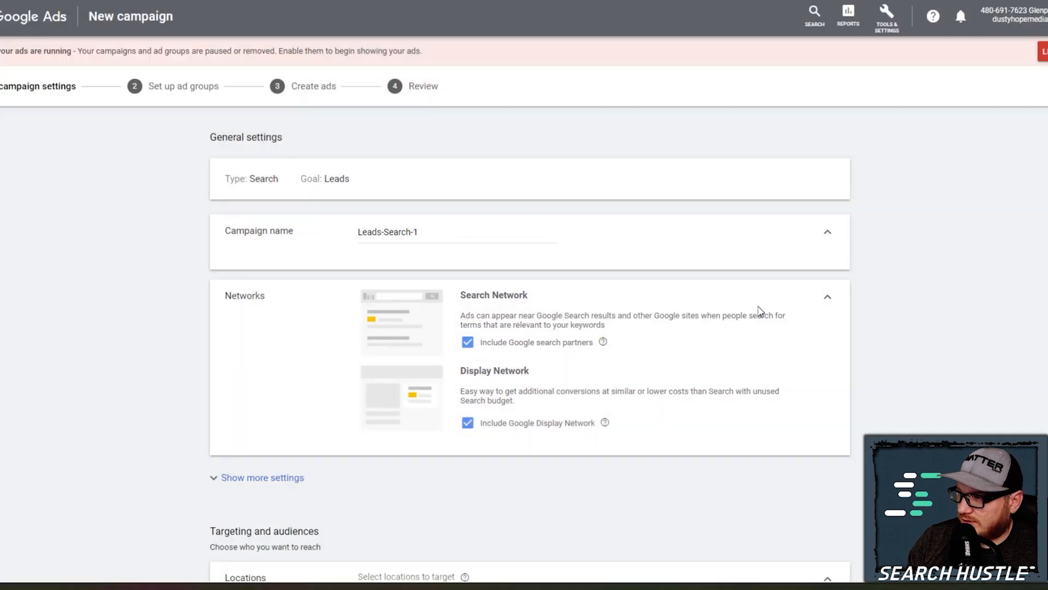
{"action": "left_click", "coordinate": [497, 164]}
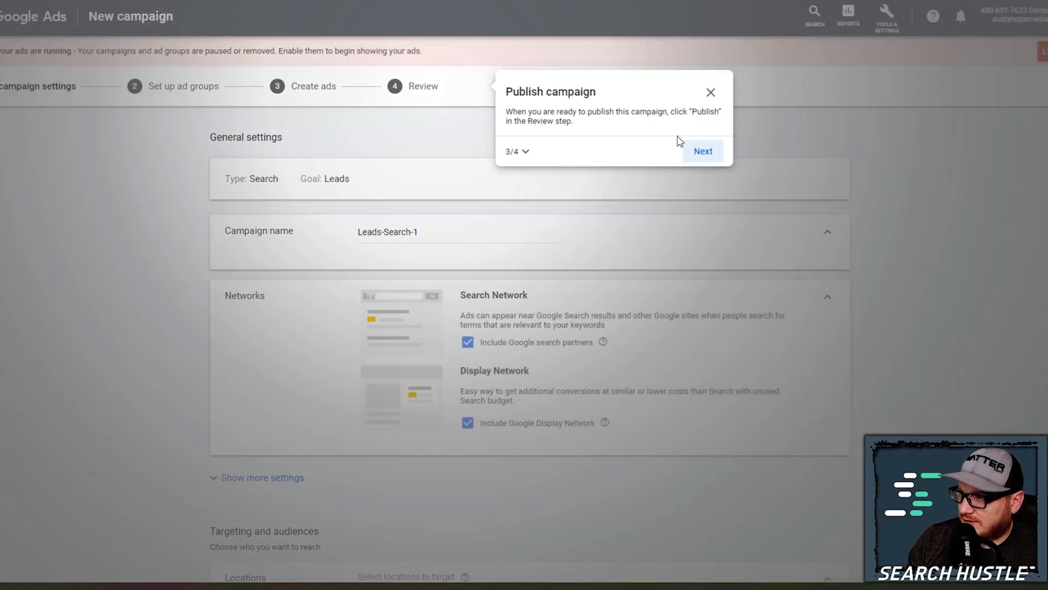
{"action": "left_click", "coordinate": [703, 151]}
{"action": "left_click", "coordinate": [370, 325]}
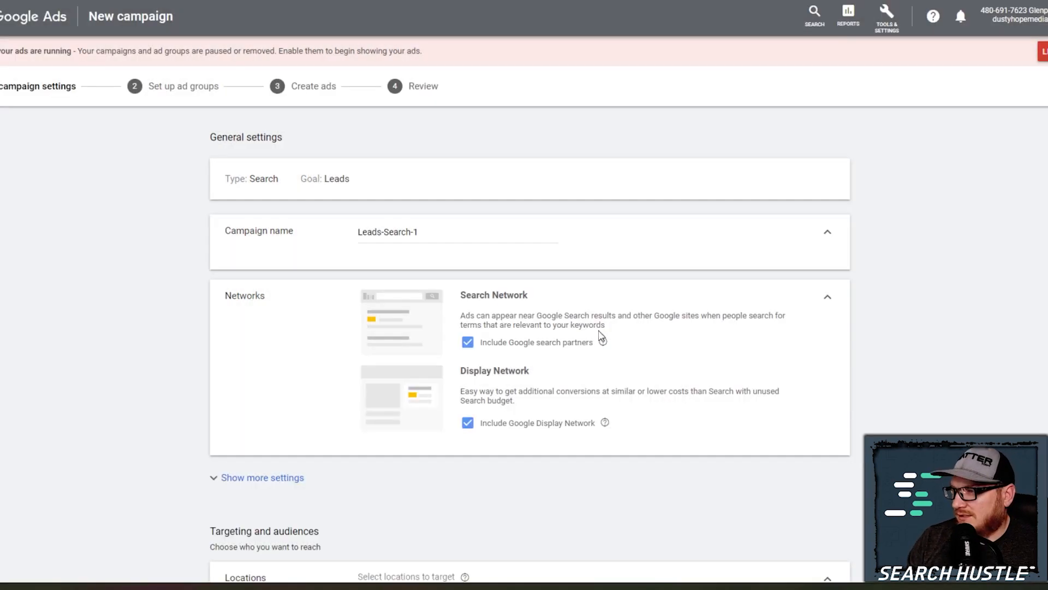
Rename the campaign to Glenpool Dentistry and exclude Google search partners and the Display Network.
{"action": "double_click", "coordinate": [408, 231]}
{"action": "triple_click", "coordinate": [408, 231]}
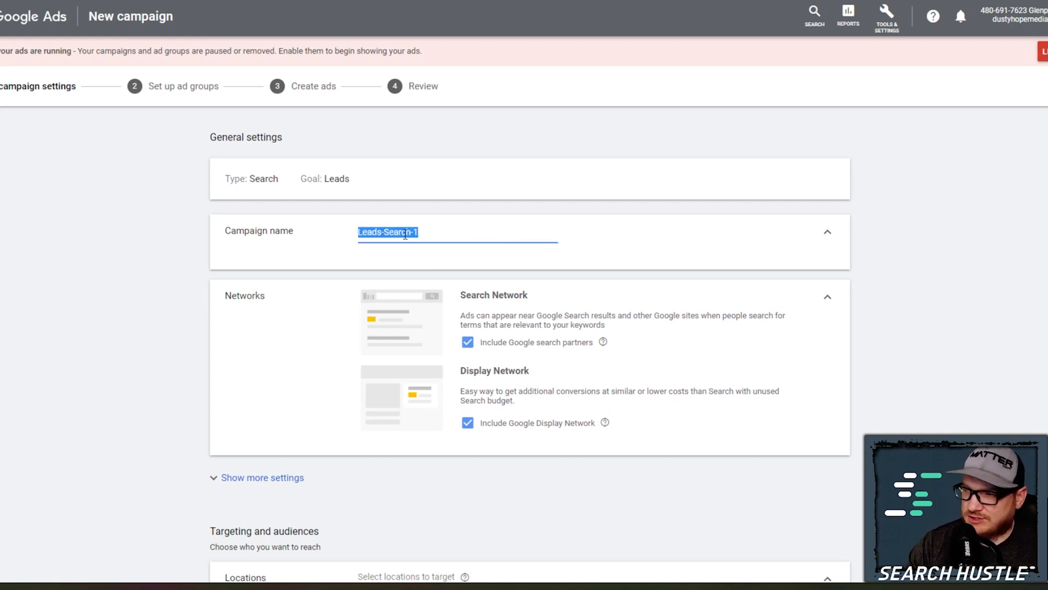
{"action": "type", "text": "Dentistry"}
{"action": "key", "text": "Home"}
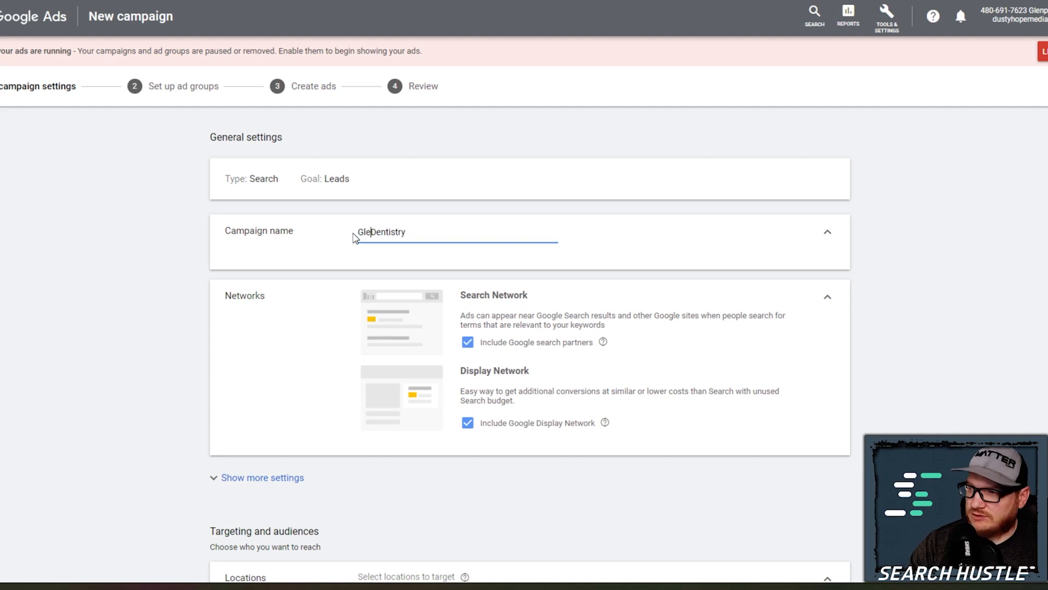
{"action": "type", "text": "Glenpool"}
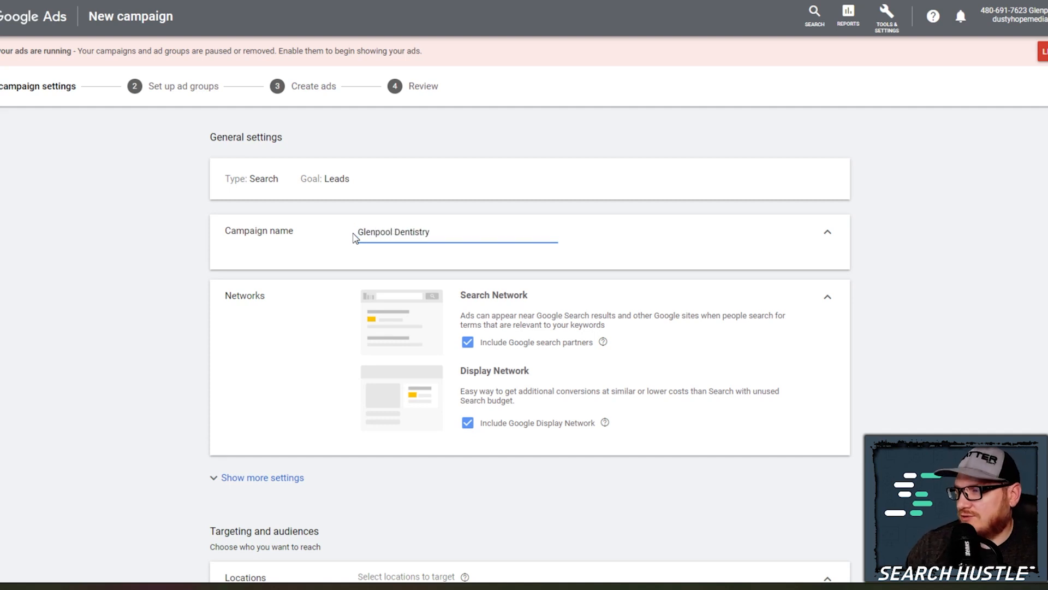
{"action": "left_click", "coordinate": [500, 320]}
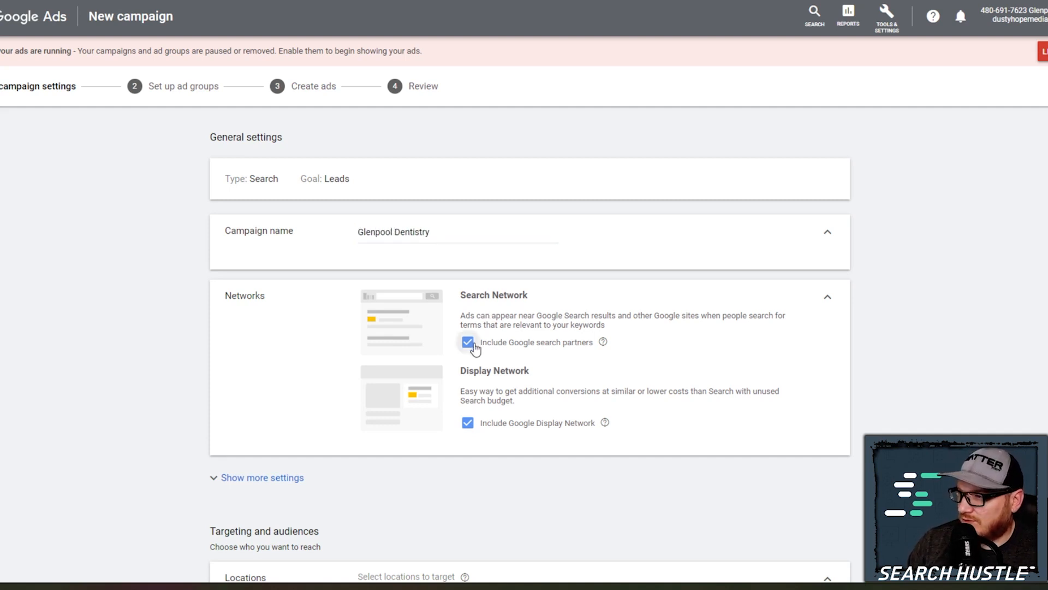
{"action": "left_click", "coordinate": [466, 341]}
{"action": "left_click", "coordinate": [467, 432]}
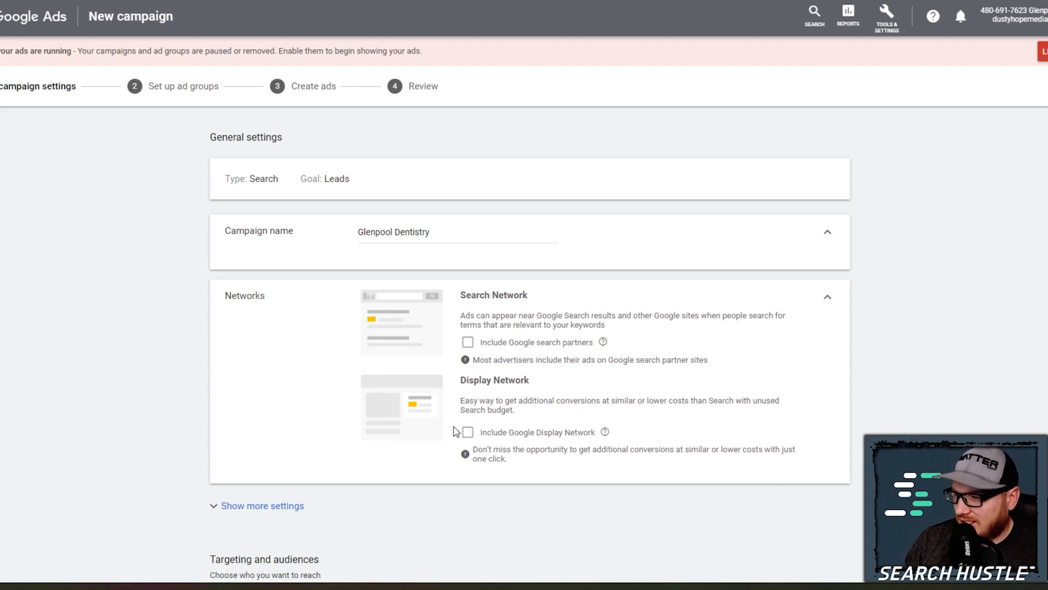
{"action": "scroll", "coordinate": [471, 419], "scroll_direction": "down", "scroll_amount": 2}
{"action": "scroll", "coordinate": [270, 352], "scroll_direction": "down", "scroll_amount": 2}
{"action": "scroll", "coordinate": [472, 335], "scroll_direction": "down", "scroll_amount": 2}
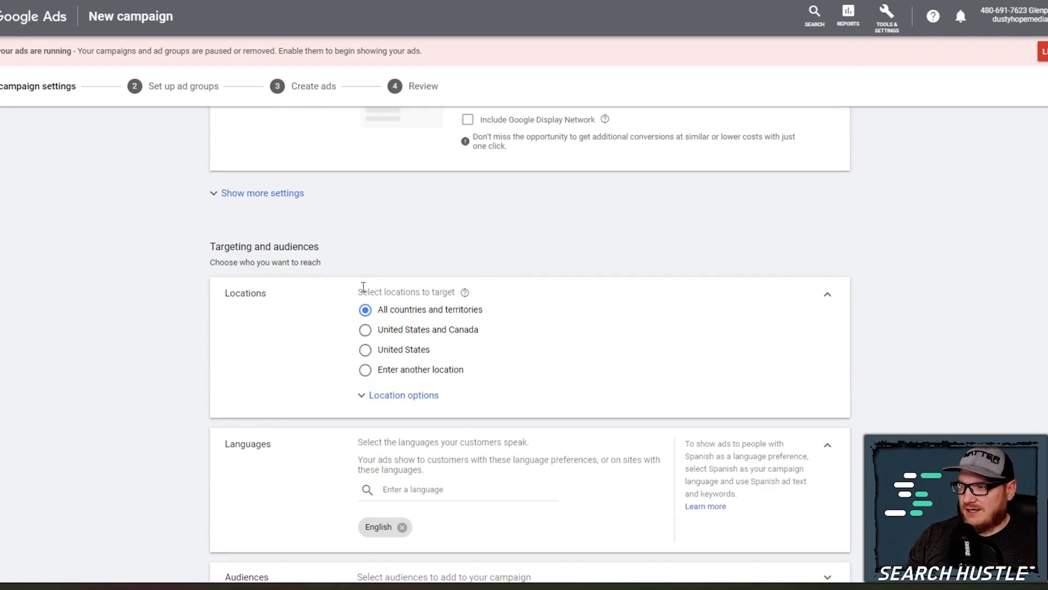
{"action": "scroll", "coordinate": [402, 234], "scroll_direction": "down", "scroll_amount": 1}
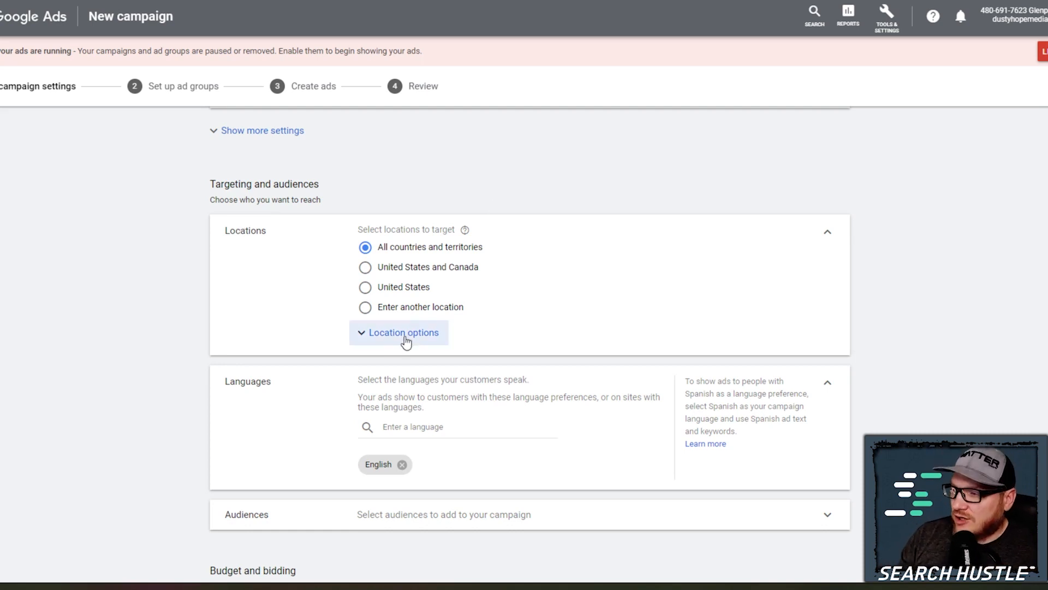
Set location targeting to Presence only and choose to enter a specific location.
{"action": "left_click", "coordinate": [404, 332]}
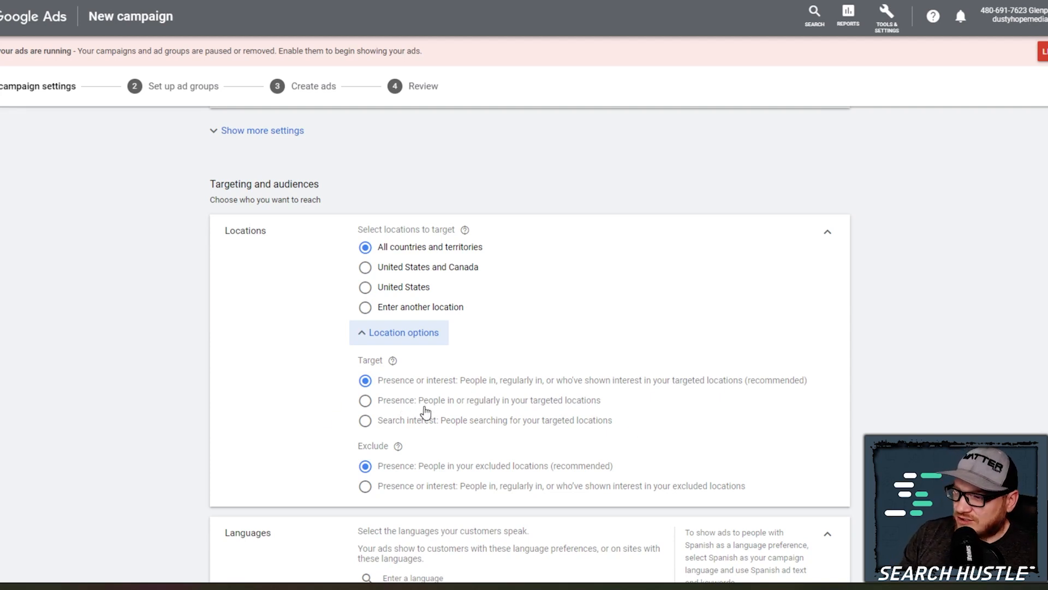
{"action": "left_click", "coordinate": [444, 411]}
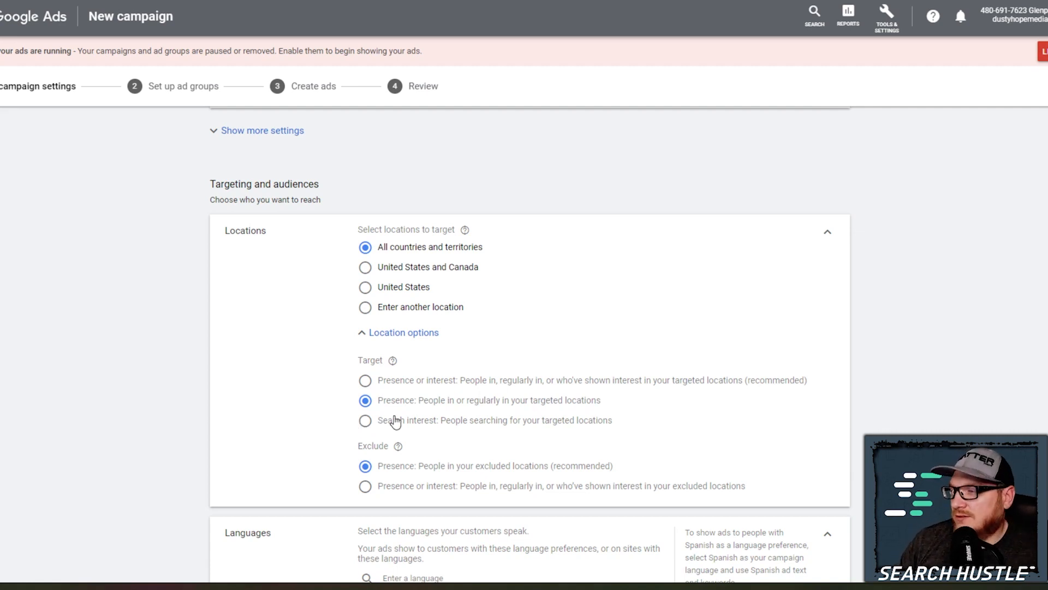
{"action": "left_click", "coordinate": [366, 308]}
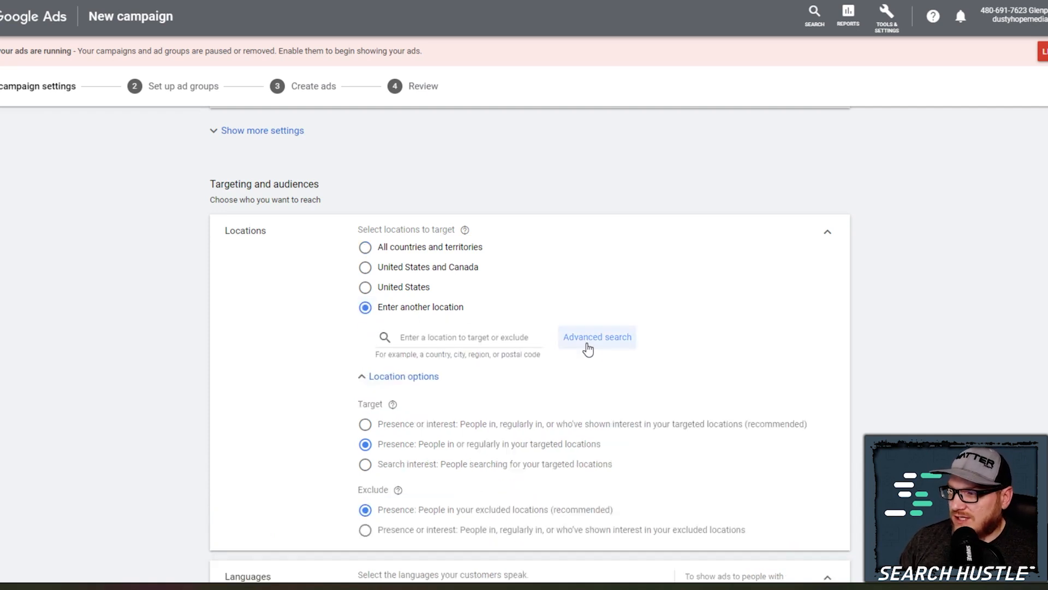
In Advanced search radius mode, look up Glenpool Dentistry and target a radius around it.
{"action": "left_click", "coordinate": [597, 338]}
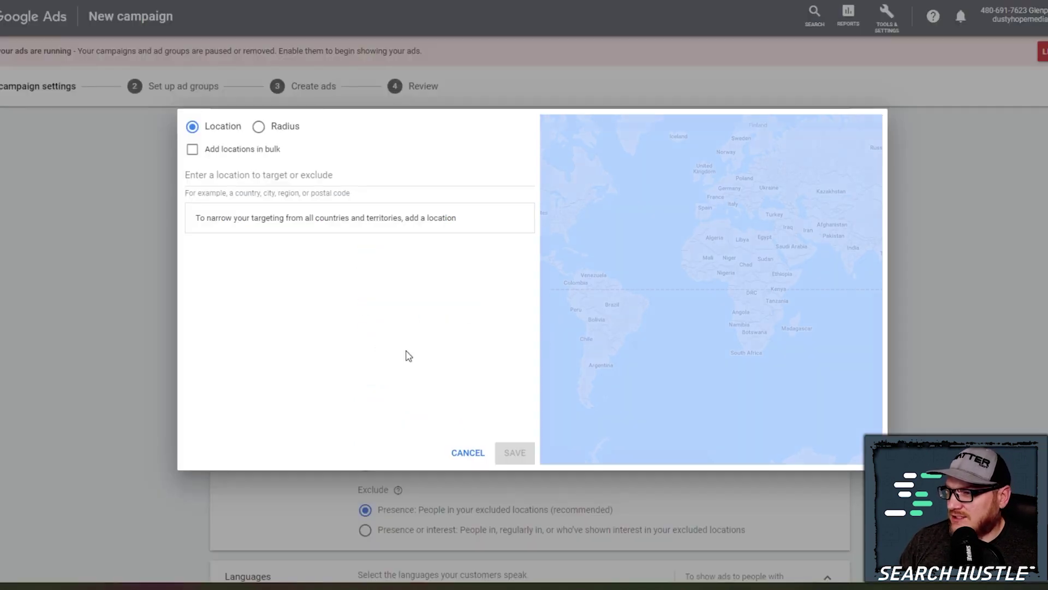
{"action": "left_click", "coordinate": [258, 126]}
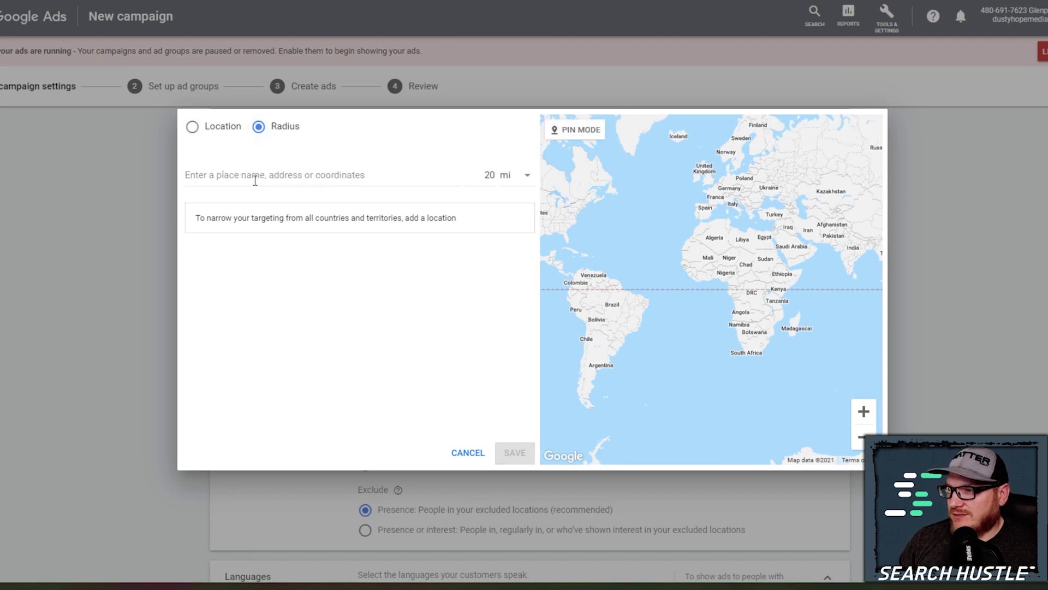
{"action": "left_click", "coordinate": [353, 175]}
{"action": "type", "text": "gle"}
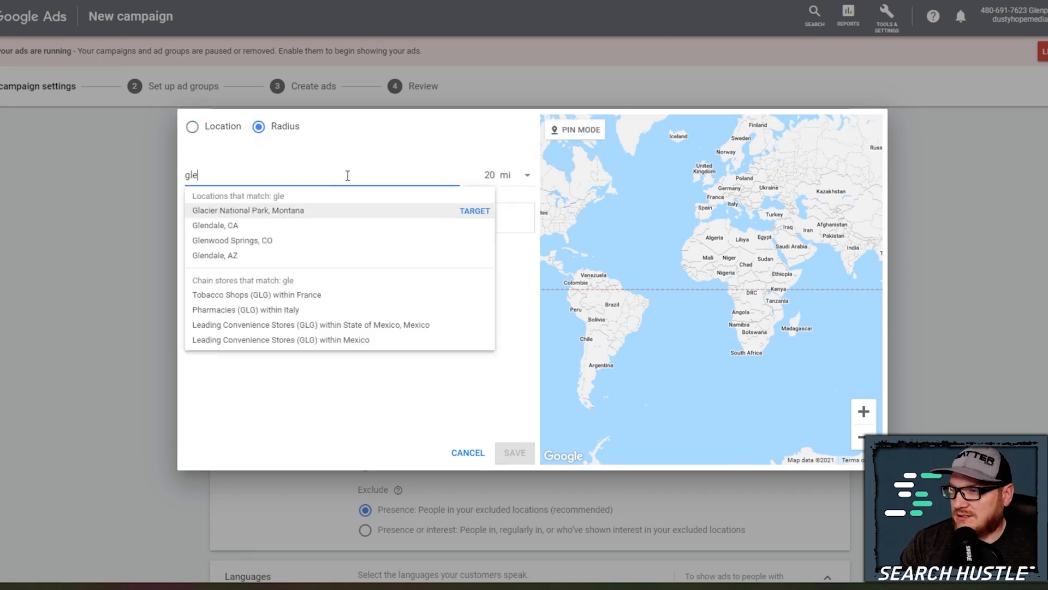
{"action": "type", "text": "npool den"}
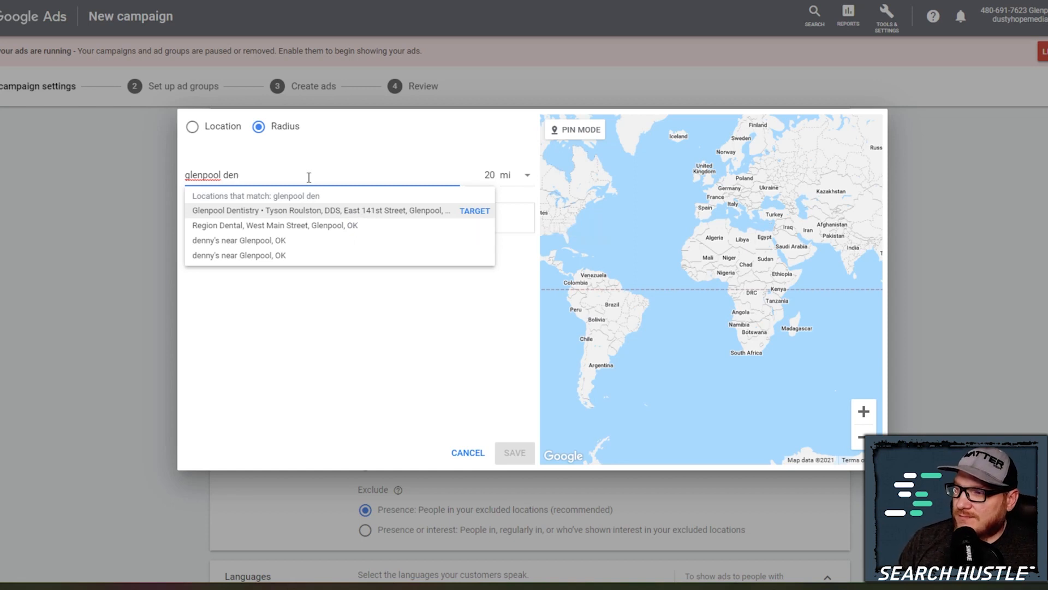
{"action": "left_click", "coordinate": [475, 211]}
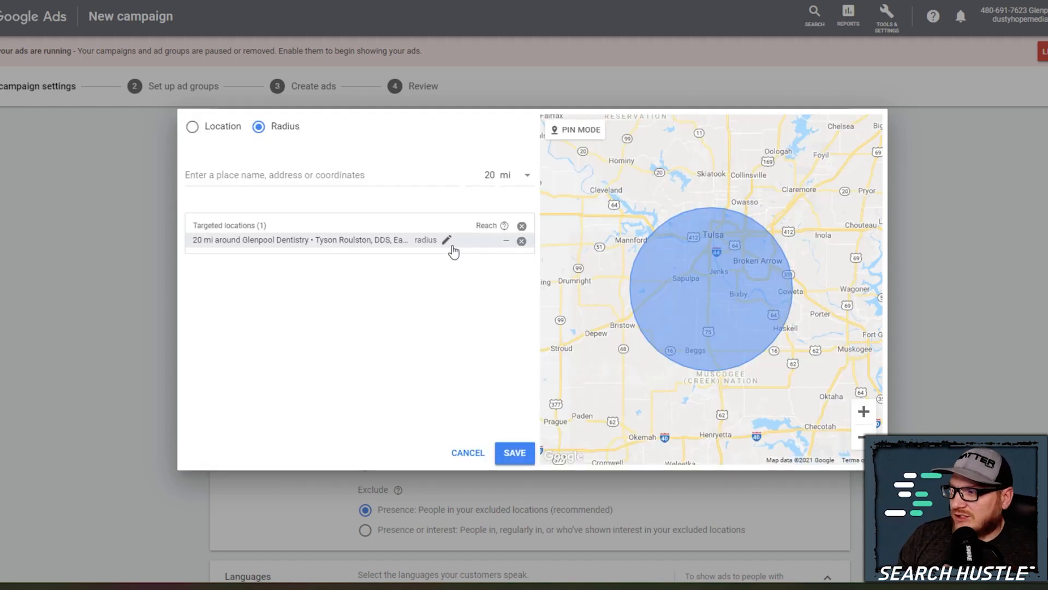
{"action": "mouse_move", "coordinate": [352, 239]}
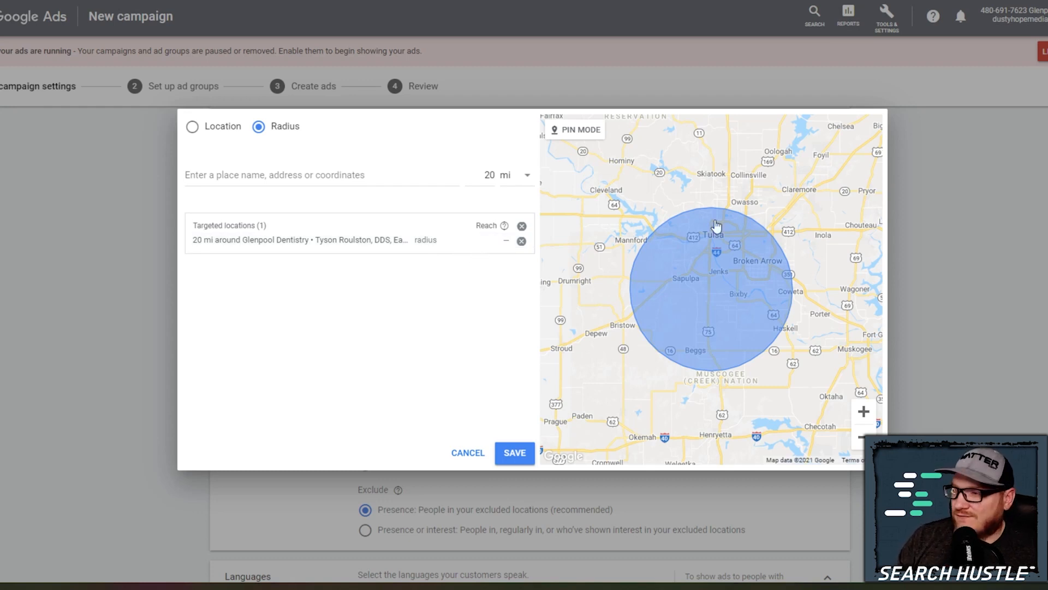
Begin editing the 20-mile radius distance around Glenpool Dentistry.
{"action": "left_click", "coordinate": [493, 175]}
Change the targeted radius around Glenpool Dentistry from 20 to 8 miles.
{"action": "double_click", "coordinate": [490, 175]}
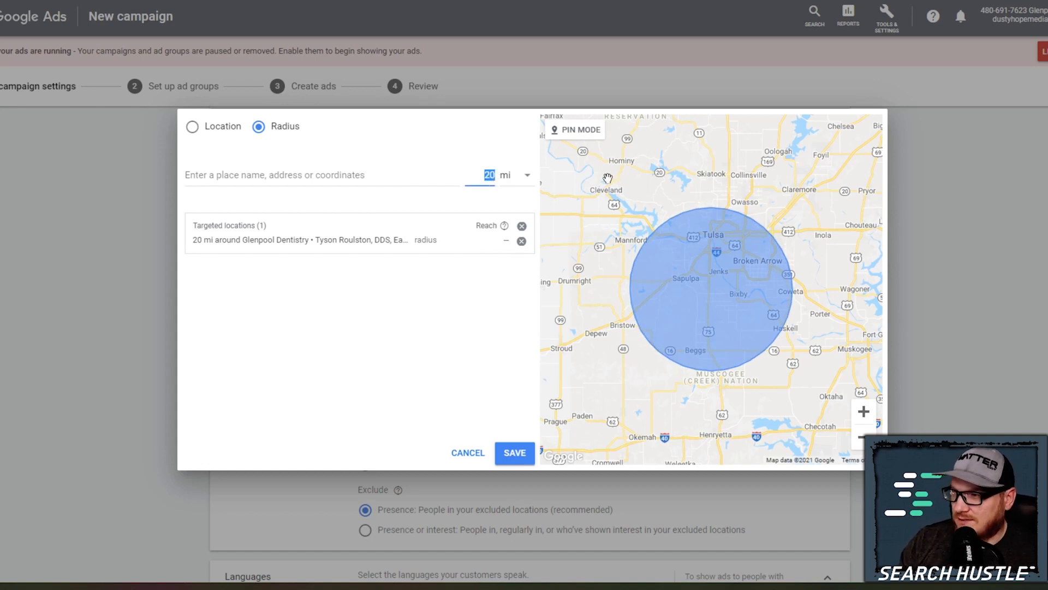
{"action": "type", "text": "10"}
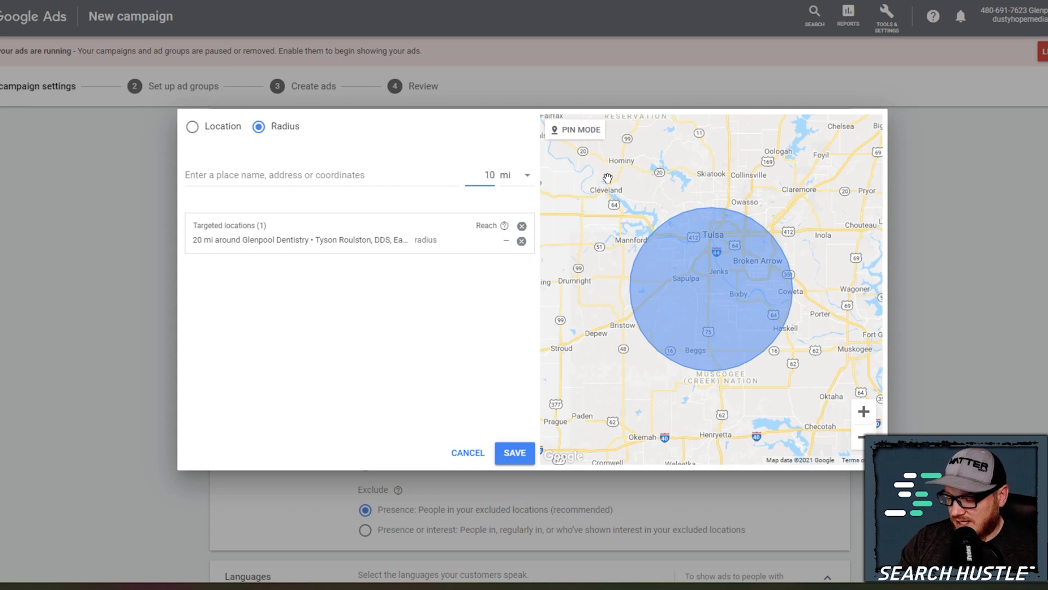
{"action": "key", "text": "BackSpace"}
{"action": "key", "text": "BackSpace"}
{"action": "type", "text": "8"}
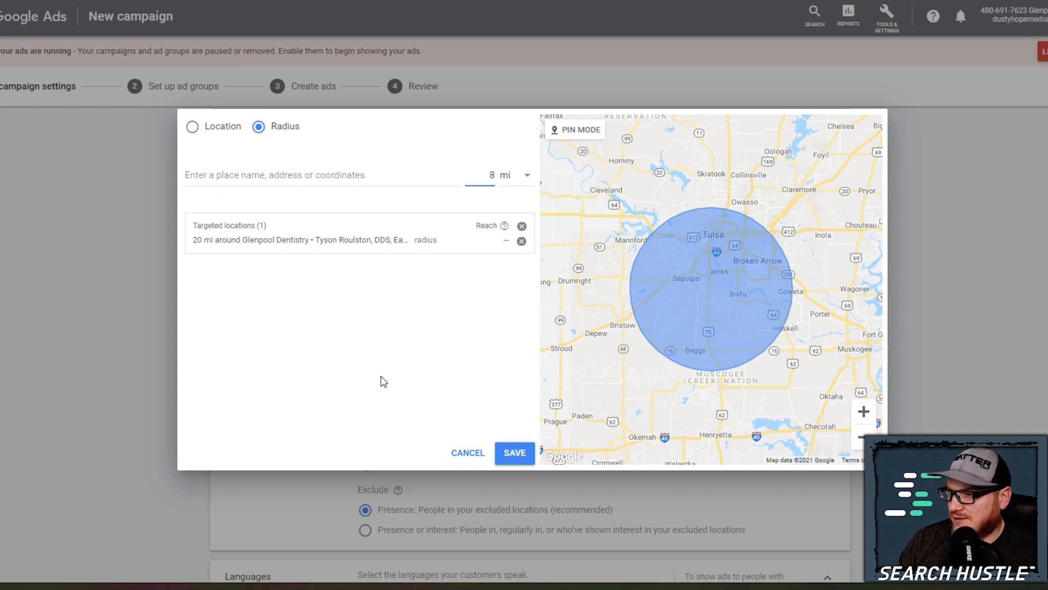
{"action": "left_click", "coordinate": [446, 240]}
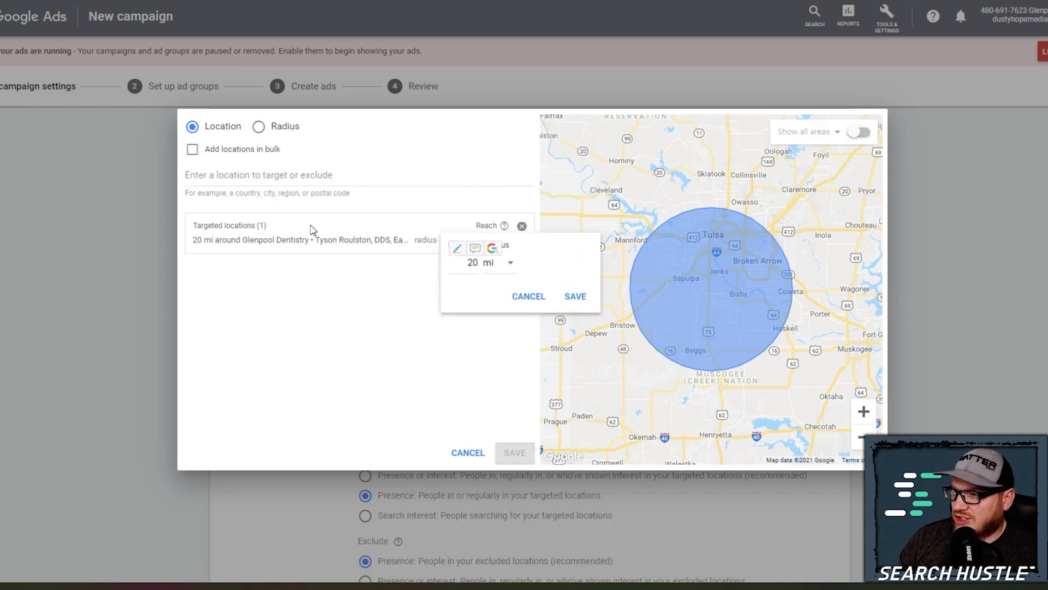
{"action": "double_click", "coordinate": [473, 262]}
{"action": "type", "text": "8"}
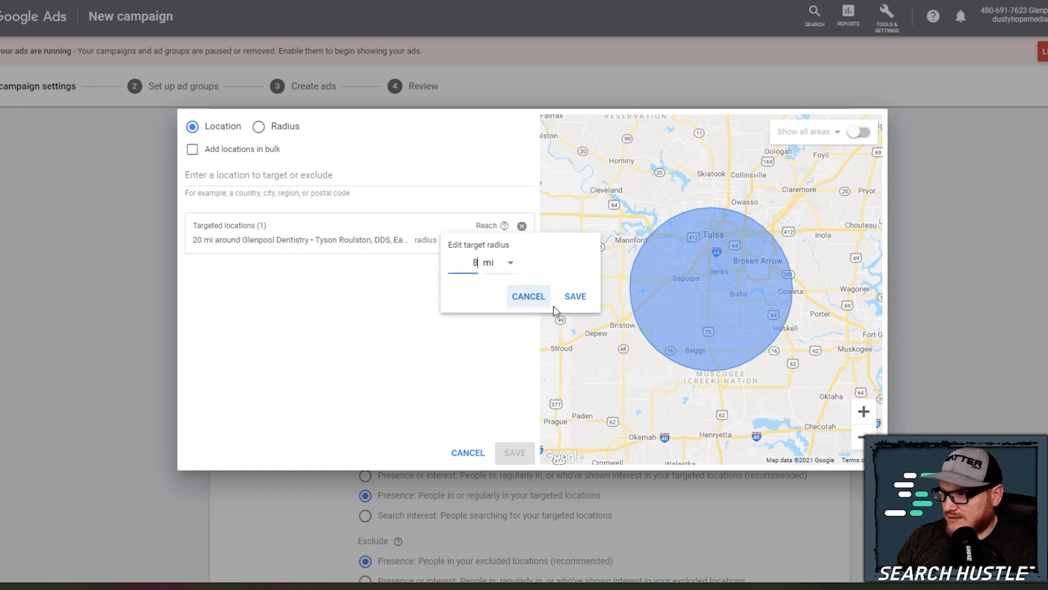
{"action": "left_click", "coordinate": [576, 296]}
{"action": "scroll", "coordinate": [625, 357], "scroll_direction": "down", "scroll_amount": 2}
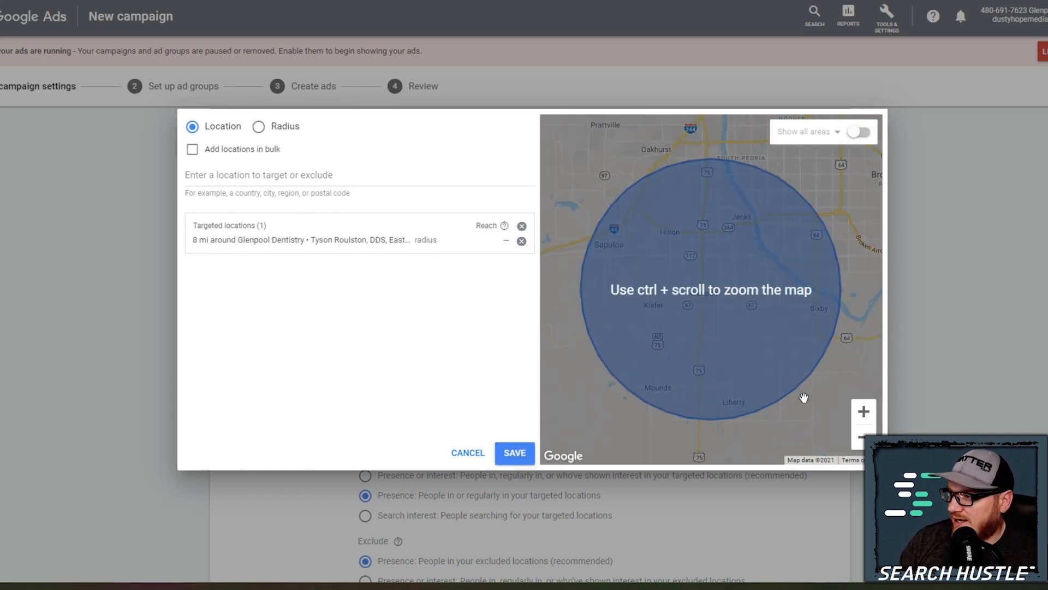
Check the 8-mile circle on the map and save the location targeting.
{"action": "left_click", "coordinate": [862, 434]}
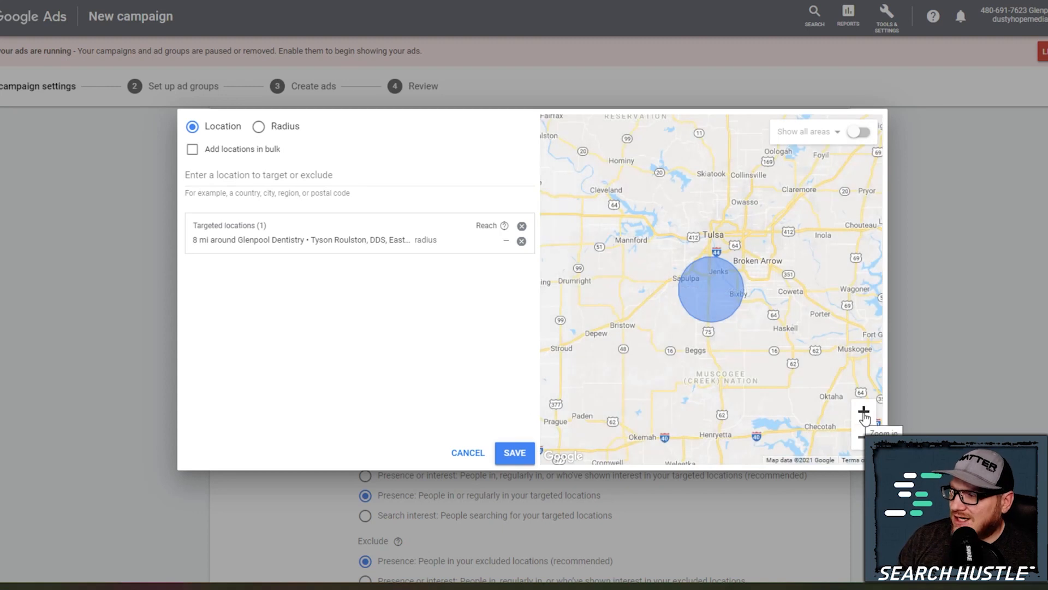
{"action": "left_click", "coordinate": [862, 411]}
{"action": "left_click", "coordinate": [863, 434]}
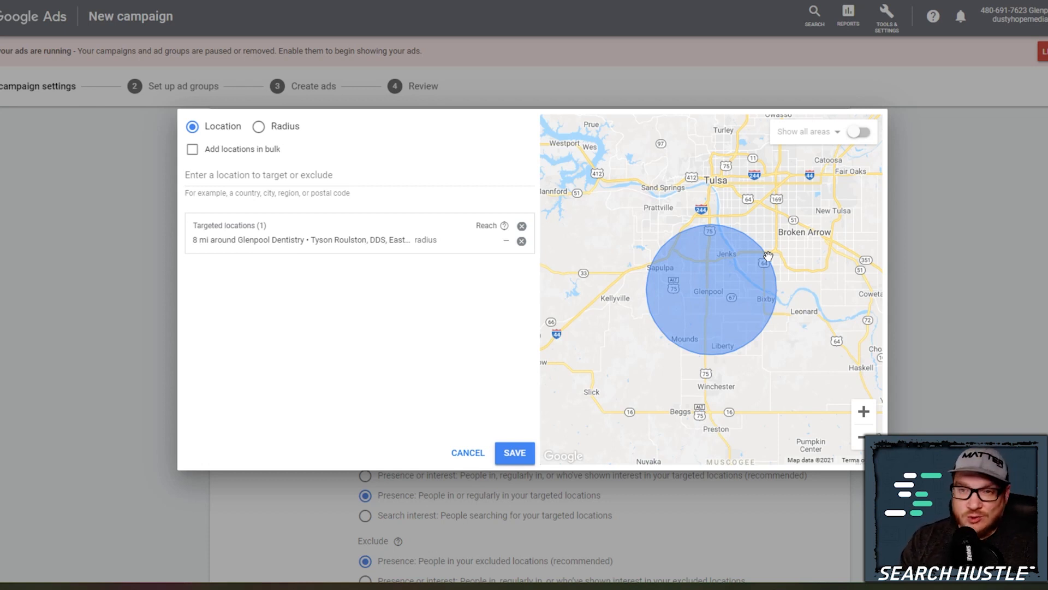
{"action": "left_click", "coordinate": [515, 453]}
{"action": "scroll", "coordinate": [355, 398], "scroll_direction": "down", "scroll_amount": 5}
{"action": "scroll", "coordinate": [333, 412], "scroll_direction": "down", "scroll_amount": 3}
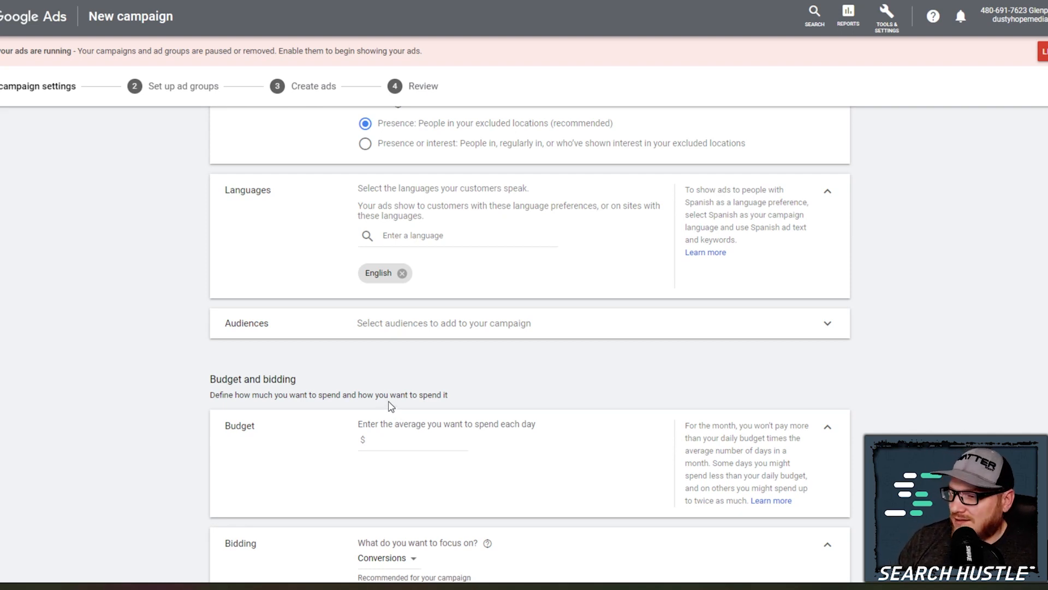
Set a $25 daily budget and save the campaign settings to reach ad groups.
{"action": "left_click", "coordinate": [421, 441]}
{"action": "type", "text": "25"}
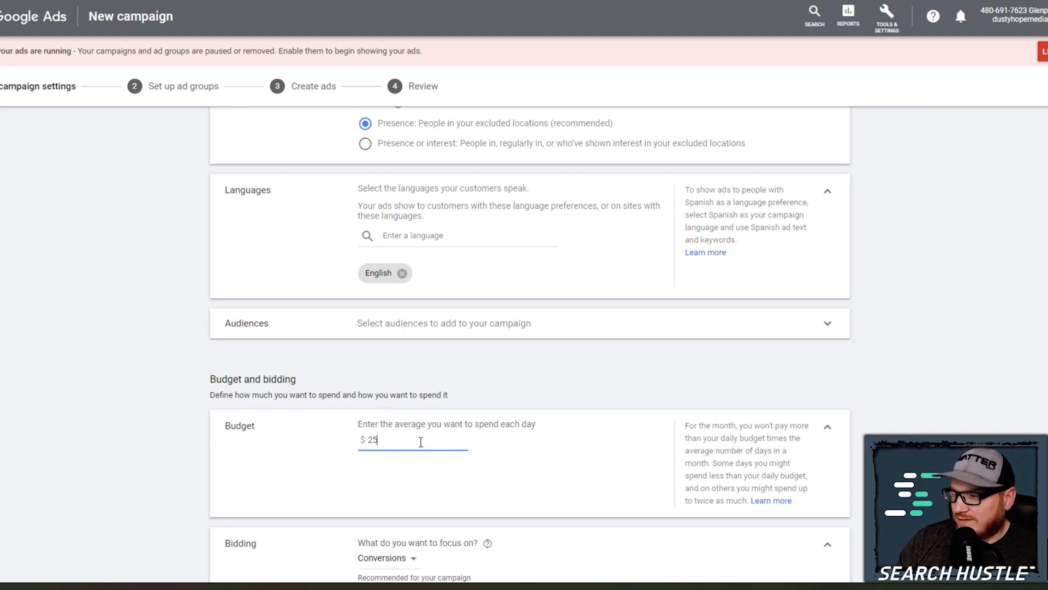
{"action": "left_click", "coordinate": [519, 370]}
{"action": "scroll", "coordinate": [520, 370], "scroll_direction": "down", "scroll_amount": 8}
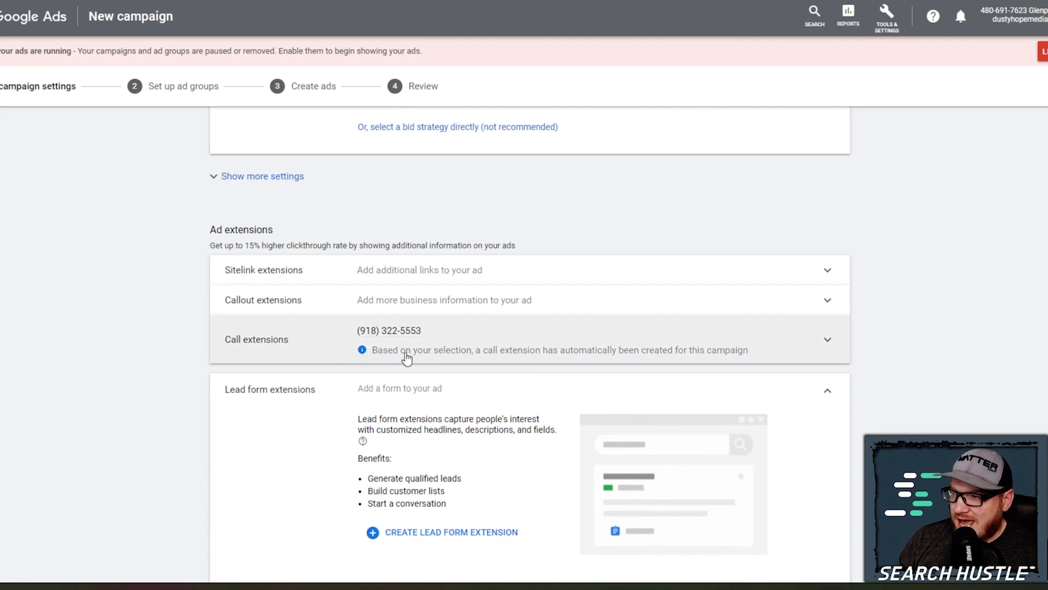
{"action": "scroll", "coordinate": [425, 351], "scroll_direction": "down", "scroll_amount": 1}
{"action": "scroll", "coordinate": [424, 351], "scroll_direction": "down", "scroll_amount": 1}
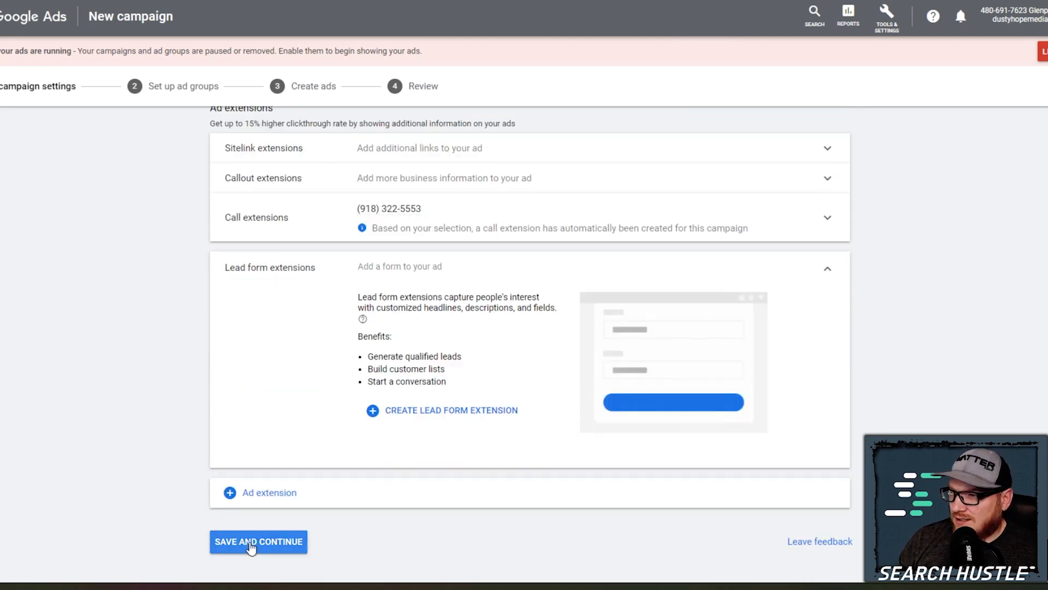
{"action": "scroll", "coordinate": [320, 230], "scroll_direction": "up", "scroll_amount": 1}
{"action": "scroll", "coordinate": [295, 426], "scroll_direction": "down", "scroll_amount": 1}
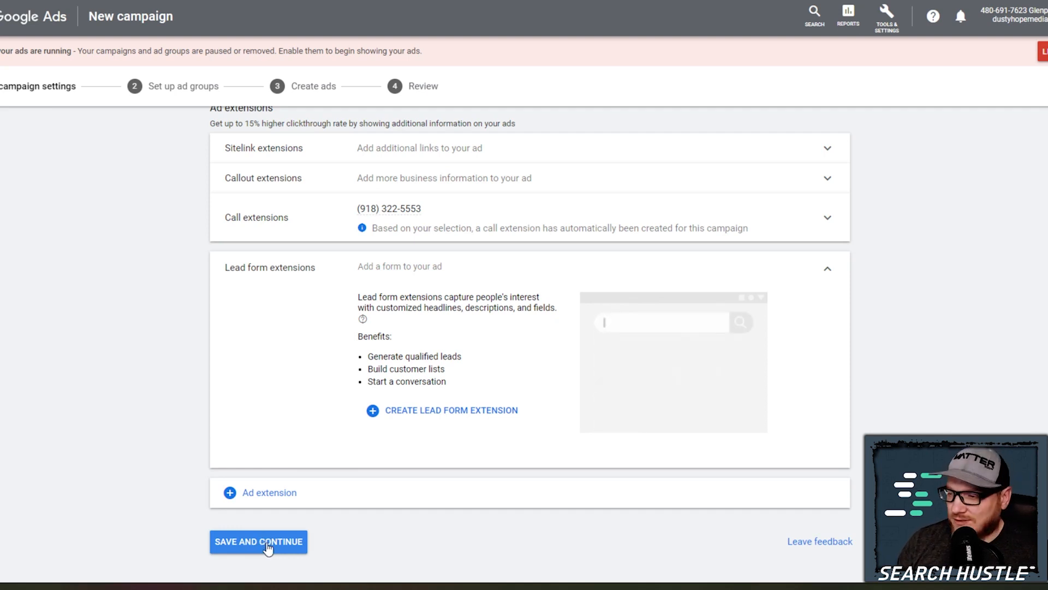
{"action": "left_click", "coordinate": [264, 540]}
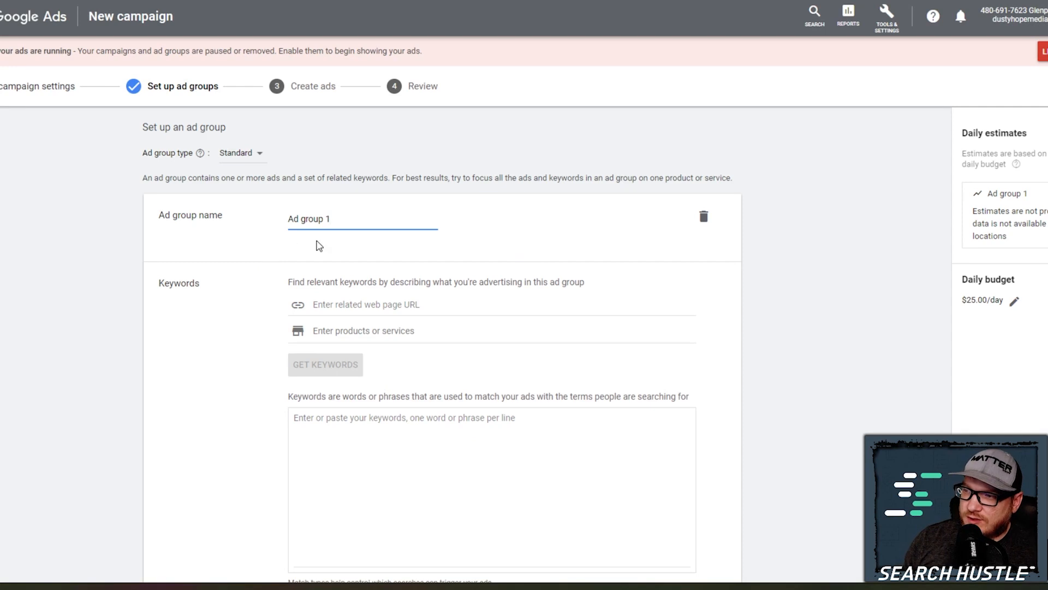
Name the ad group Glenpool Area and pull keyword suggestions from the dentistry website URL.
{"action": "double_click", "coordinate": [327, 220]}
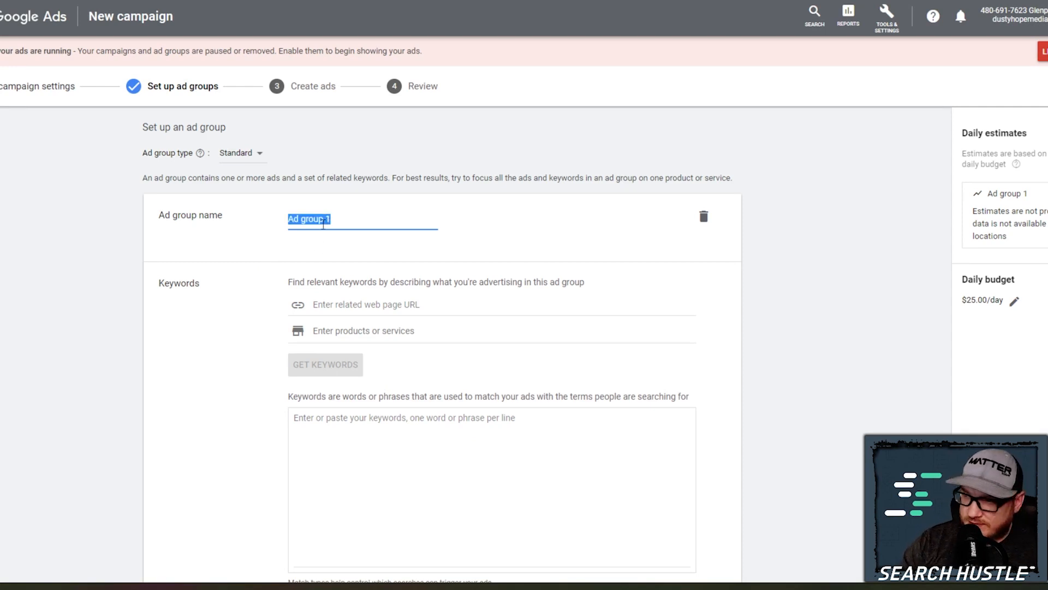
{"action": "type", "text": "Glen"}
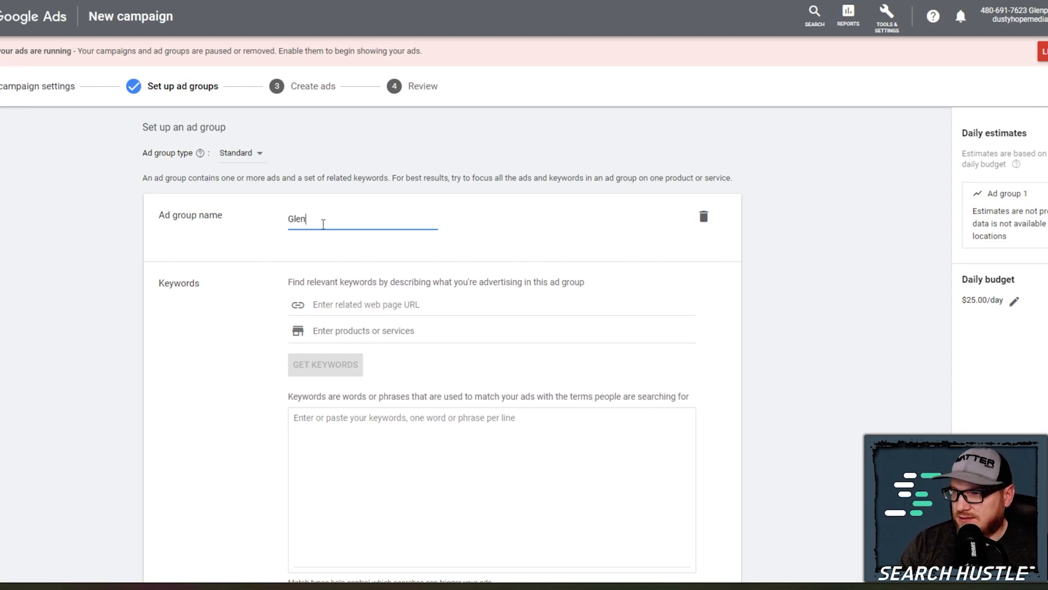
{"action": "type", "text": "pool"}
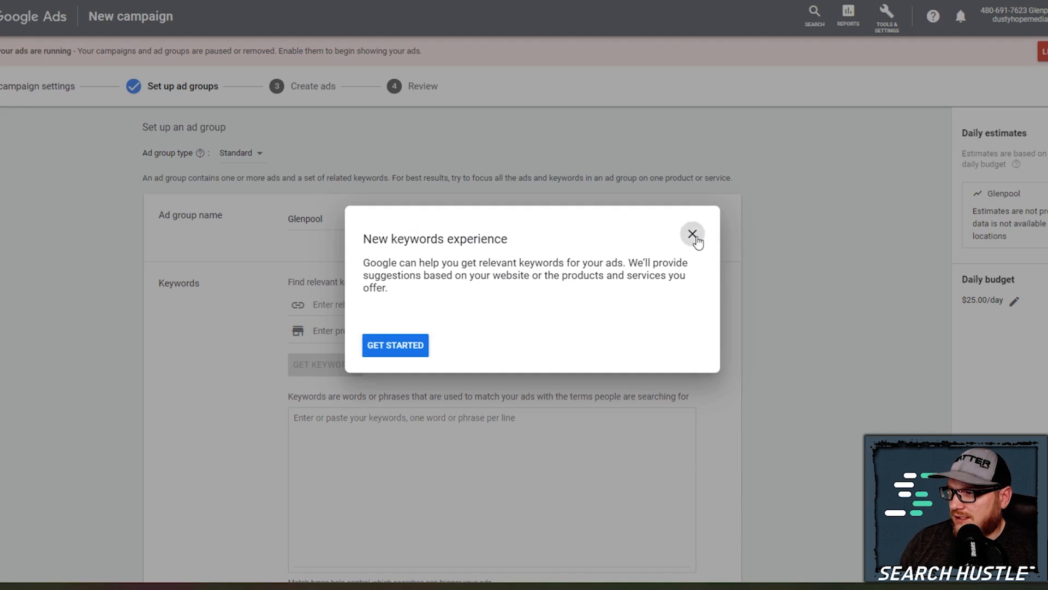
{"action": "left_click", "coordinate": [694, 237]}
{"action": "left_click", "coordinate": [594, 311]}
{"action": "left_click", "coordinate": [334, 219]}
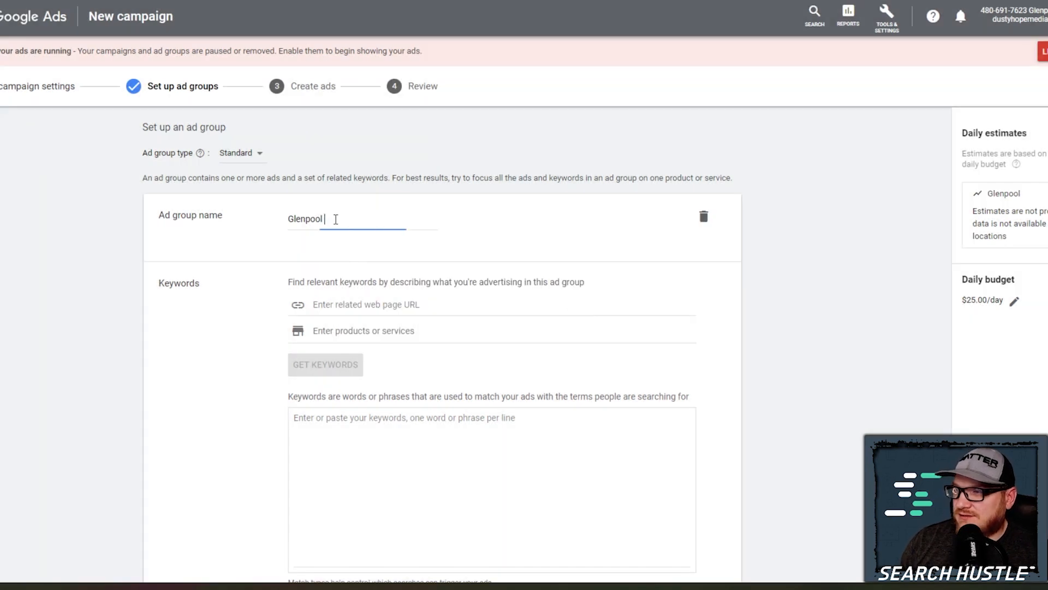
{"action": "type", "text": "Area"}
{"action": "key", "text": "Tab"}
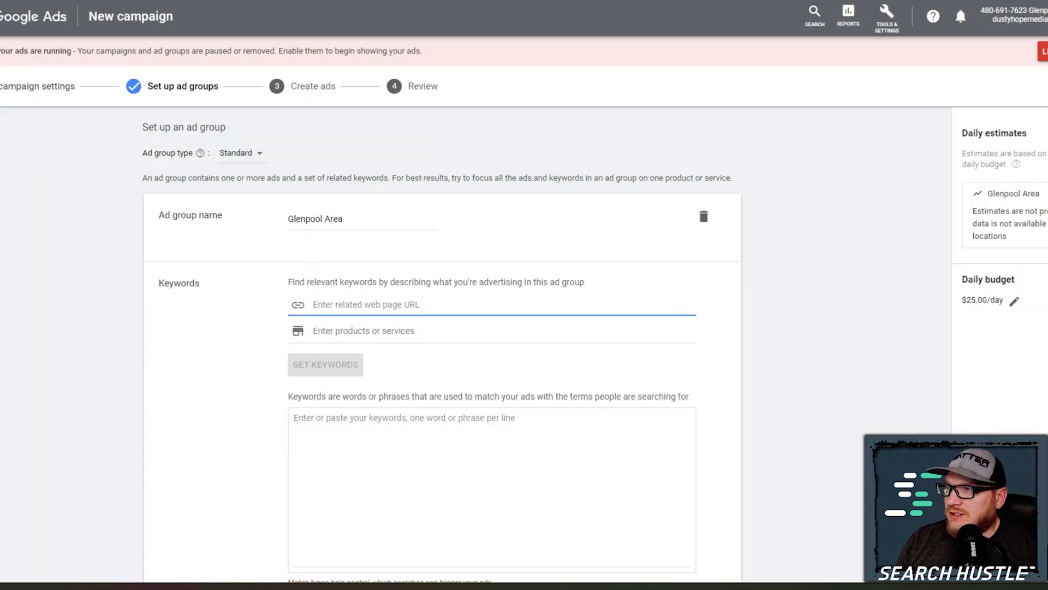
{"action": "left_click", "coordinate": [325, 6]}
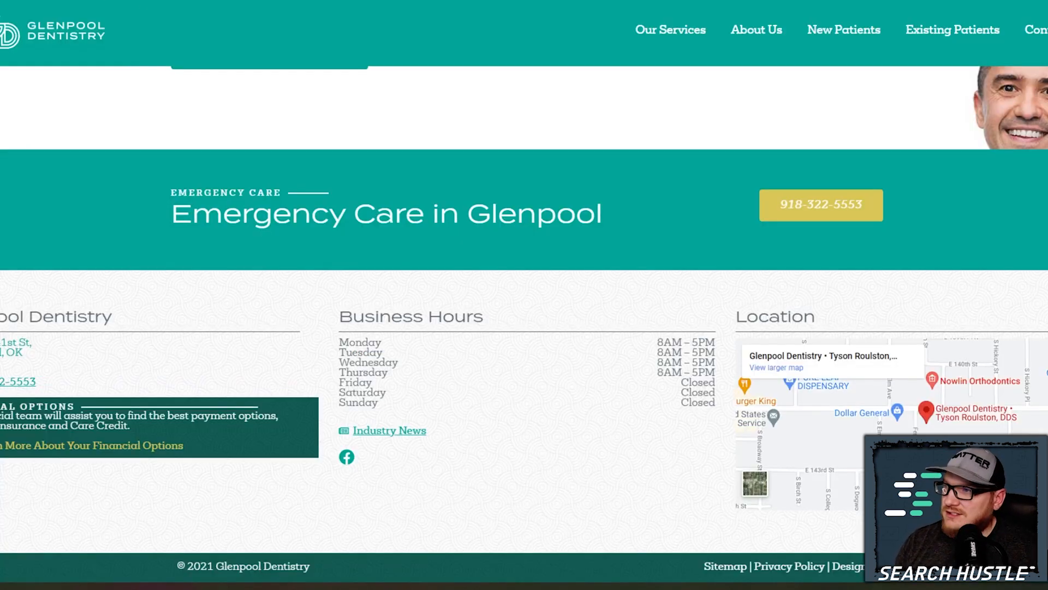
{"action": "key", "text": "ctrl+Tab"}
{"action": "left_click", "coordinate": [325, 365]}
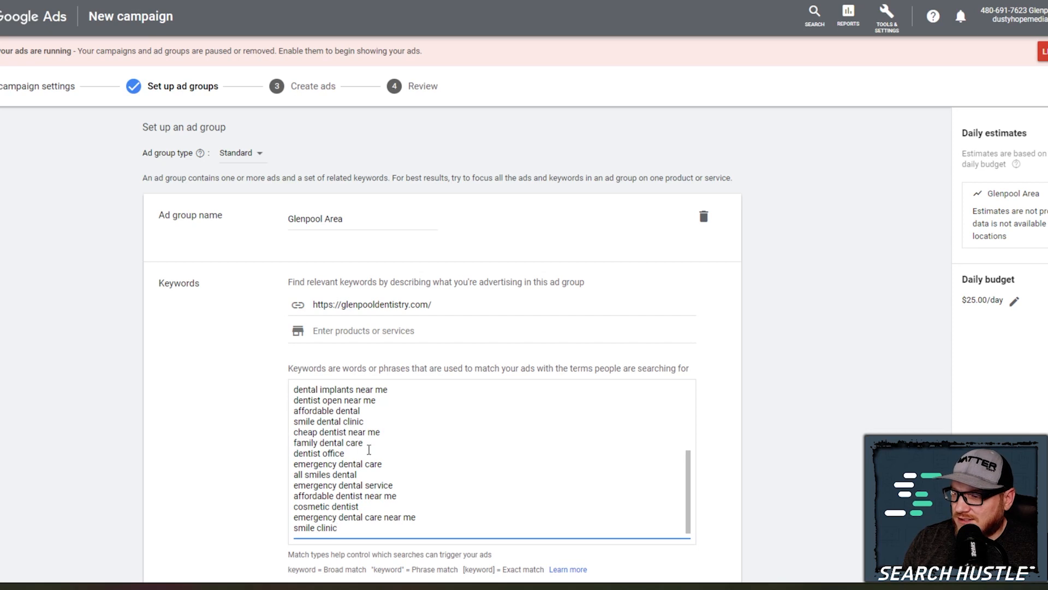
Delete the smile dental clinic, cheap dentist near me, family dental care and all smiles dental keywords.
{"action": "left_click_drag", "start_coordinate": [365, 421], "coordinate": [291, 422]}
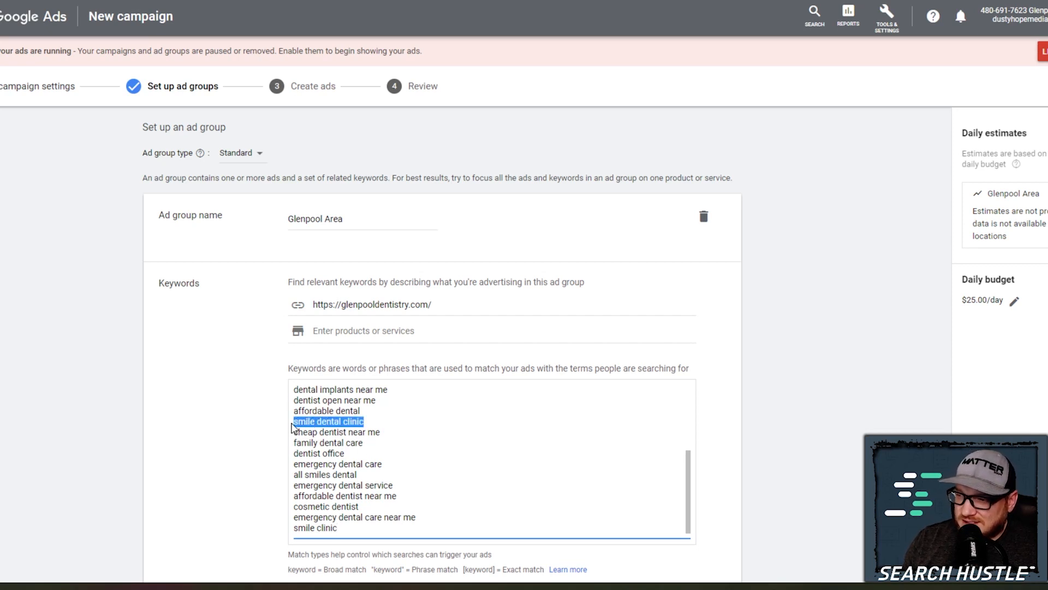
{"action": "key", "text": "BackSpace"}
{"action": "key", "text": "BackSpace"}
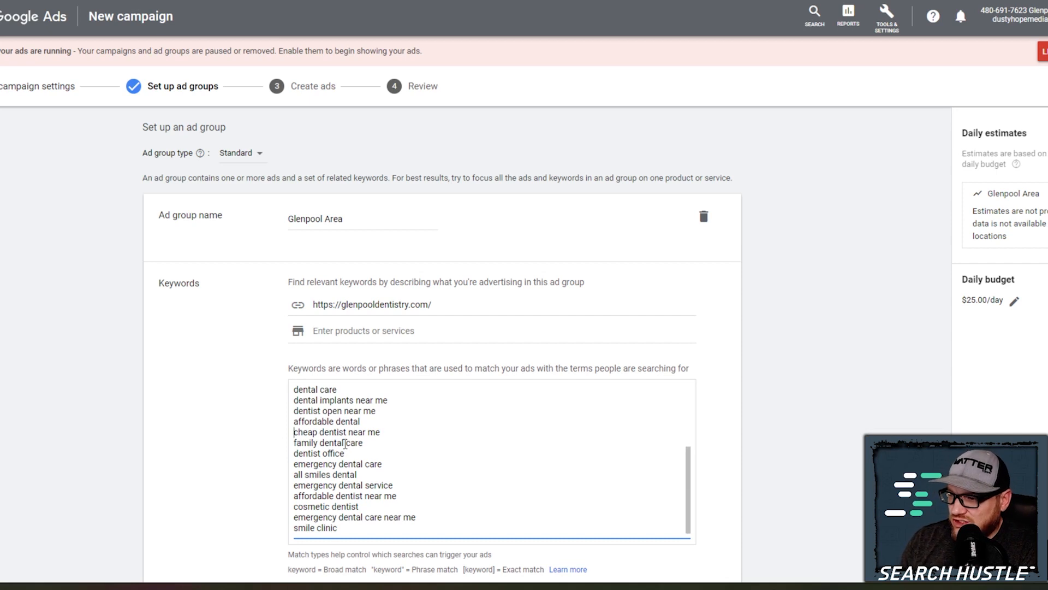
{"action": "left_click_drag", "start_coordinate": [381, 432], "coordinate": [292, 432]}
{"action": "key", "text": "BackSpace"}
{"action": "key", "text": "BackSpace"}
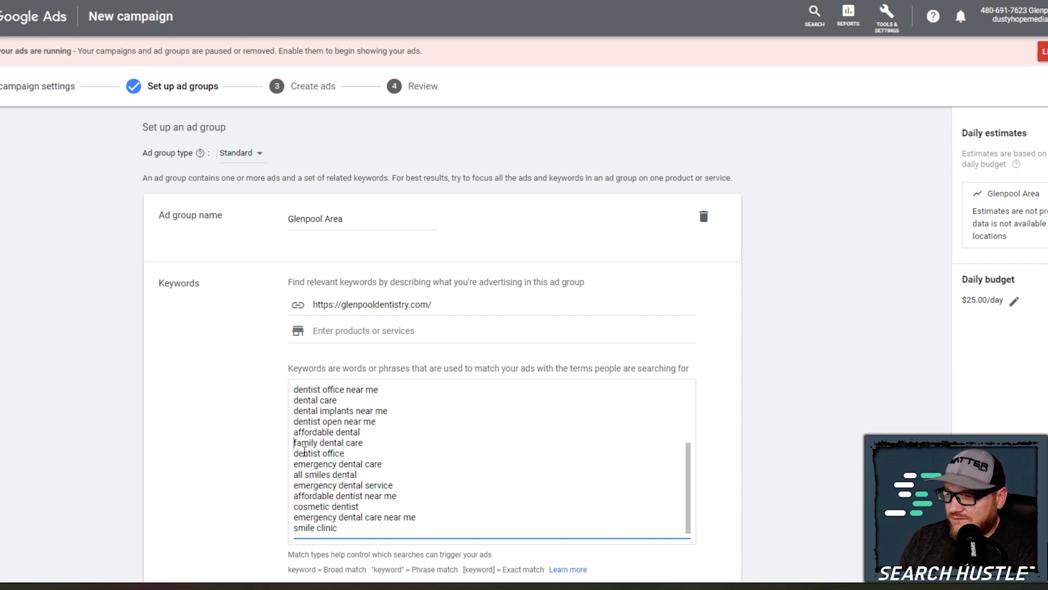
{"action": "left_click_drag", "start_coordinate": [375, 443], "coordinate": [292, 443]}
{"action": "key", "text": "BackSpace"}
{"action": "key", "text": "BackSpace"}
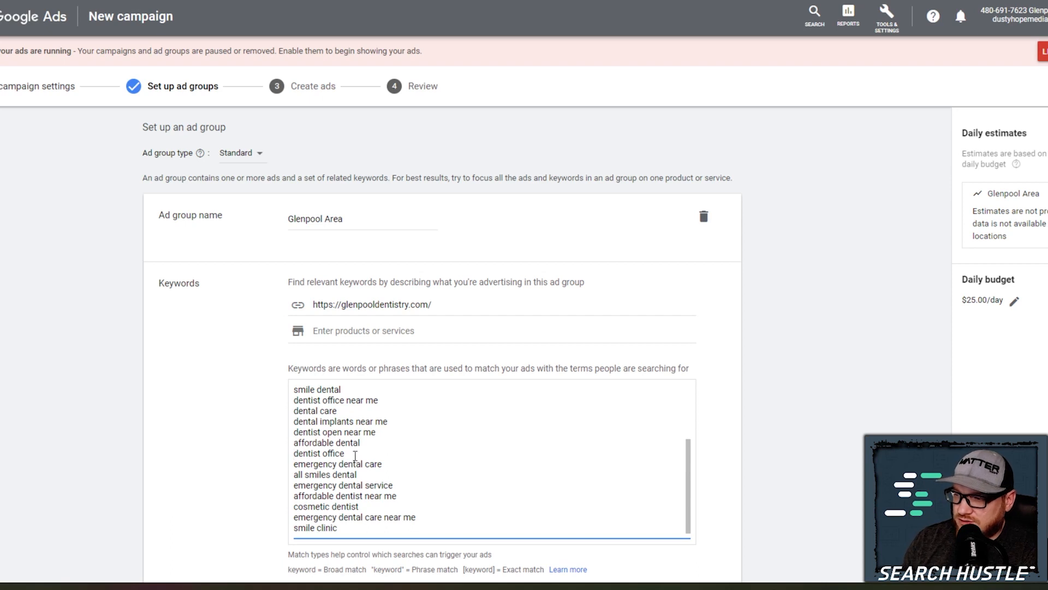
{"action": "left_click_drag", "start_coordinate": [357, 474], "coordinate": [292, 474]}
{"action": "key", "text": "BackSpace"}
{"action": "key", "text": "BackSpace"}
{"action": "scroll", "coordinate": [360, 459], "scroll_direction": "down", "scroll_amount": 3}
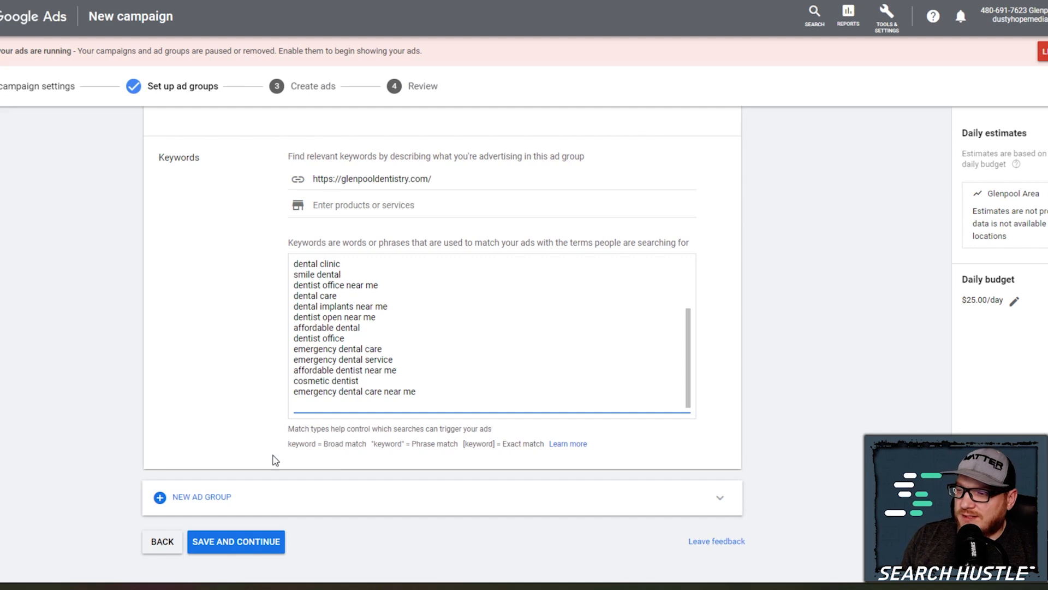
Remove the three policy-flagged dental clinic keywords and save the ad group.
{"action": "left_click", "coordinate": [242, 542]}
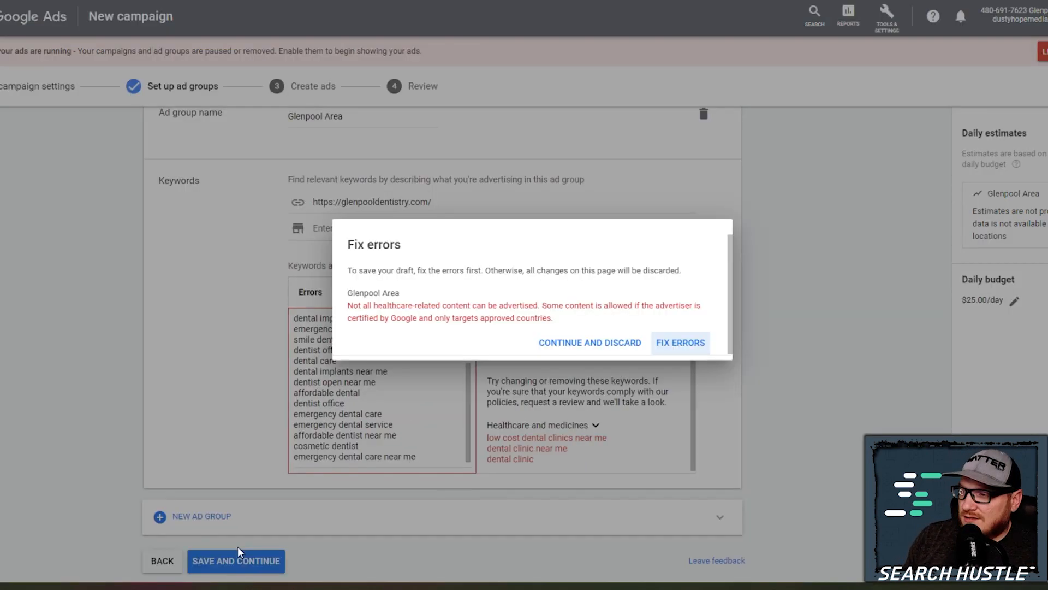
{"action": "left_click", "coordinate": [679, 342]}
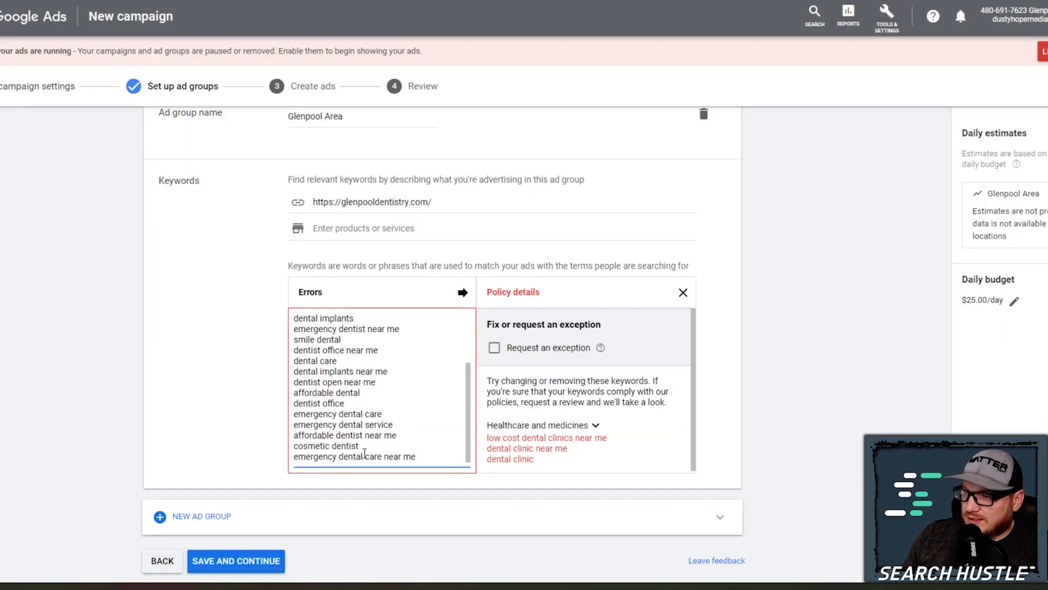
{"action": "scroll", "coordinate": [365, 453], "scroll_direction": "down", "scroll_amount": 1}
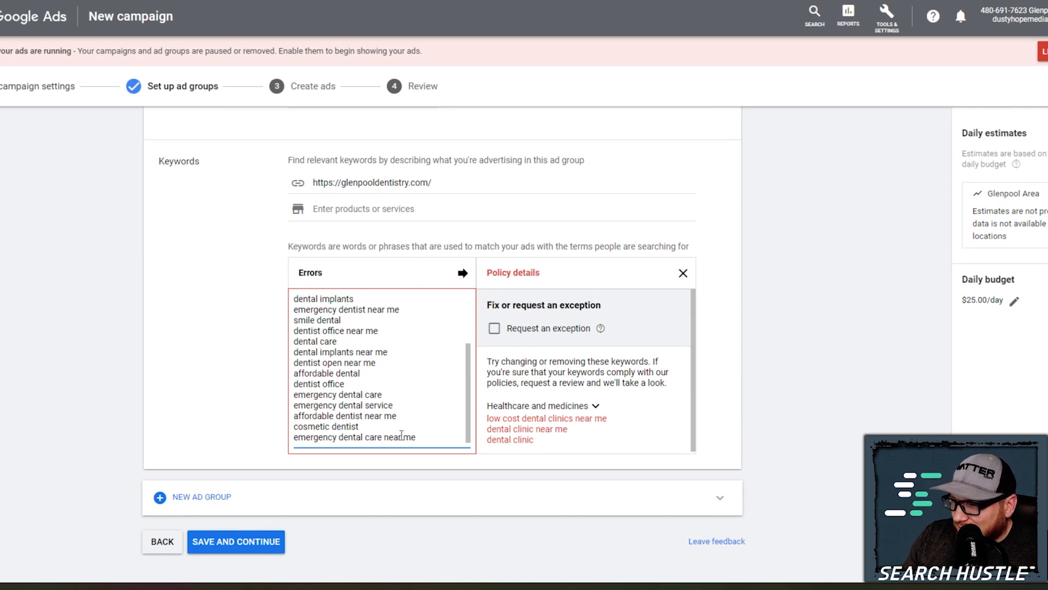
{"action": "scroll", "coordinate": [391, 406], "scroll_direction": "up", "scroll_amount": 5}
{"action": "left_click_drag", "start_coordinate": [294, 361], "coordinate": [344, 384]}
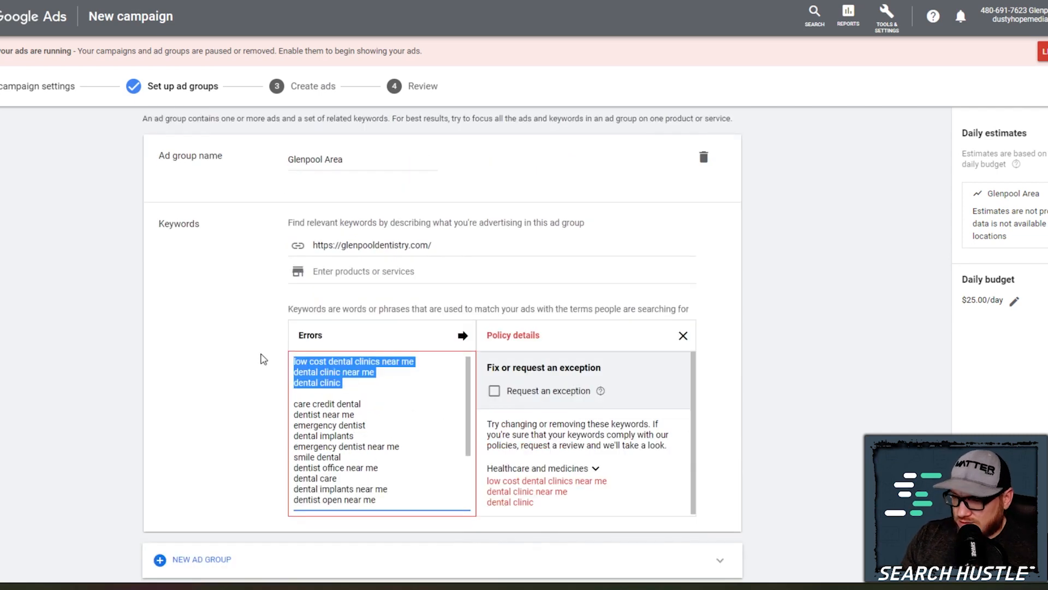
{"action": "key", "text": "Delete"}
{"action": "left_click", "coordinate": [268, 546]}
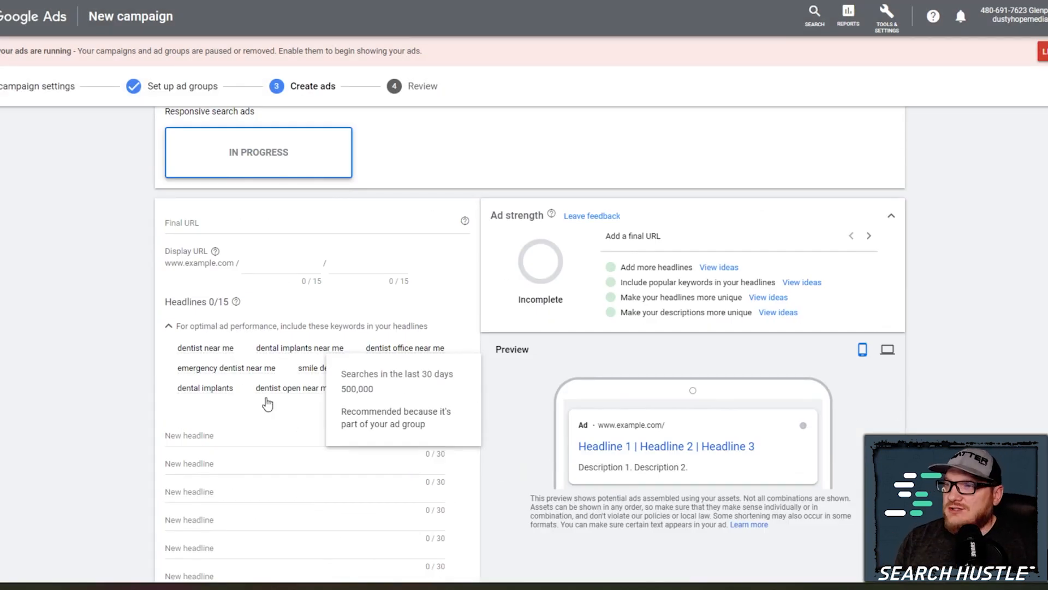
{"action": "scroll", "coordinate": [270, 404], "scroll_direction": "up", "scroll_amount": 3}
{"action": "scroll", "coordinate": [113, 341], "scroll_direction": "down", "scroll_amount": 3}
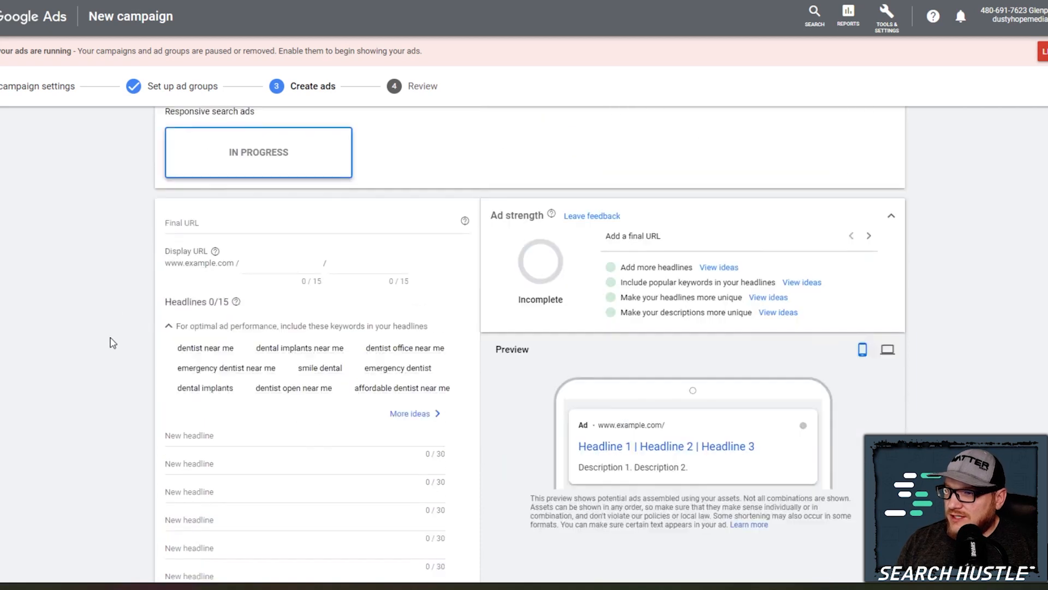
{"action": "scroll", "coordinate": [113, 341], "scroll_direction": "up", "scroll_amount": 3}
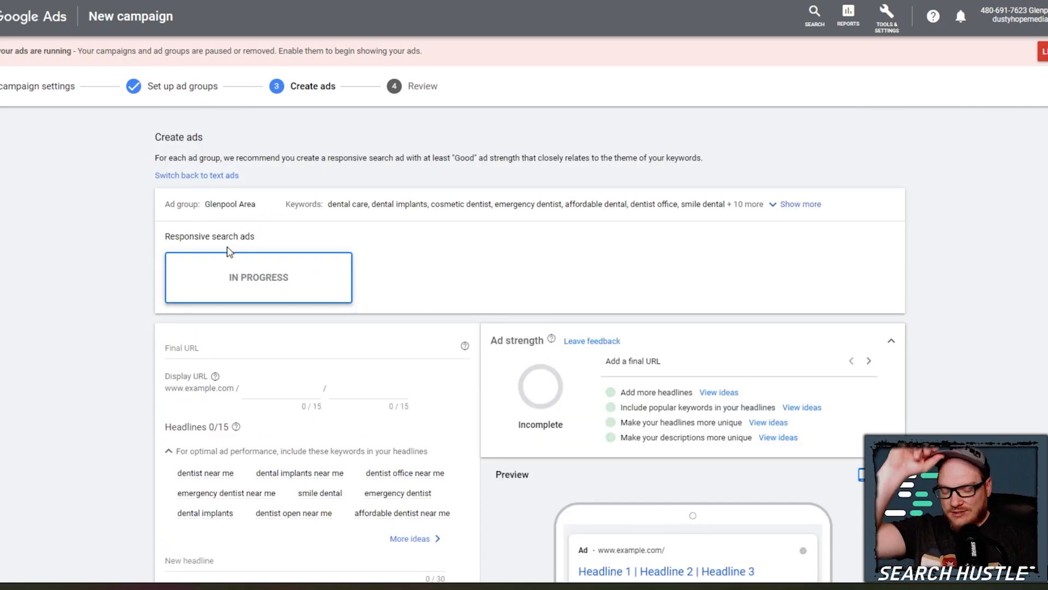
{"action": "scroll", "coordinate": [228, 253], "scroll_direction": "down", "scroll_amount": 3}
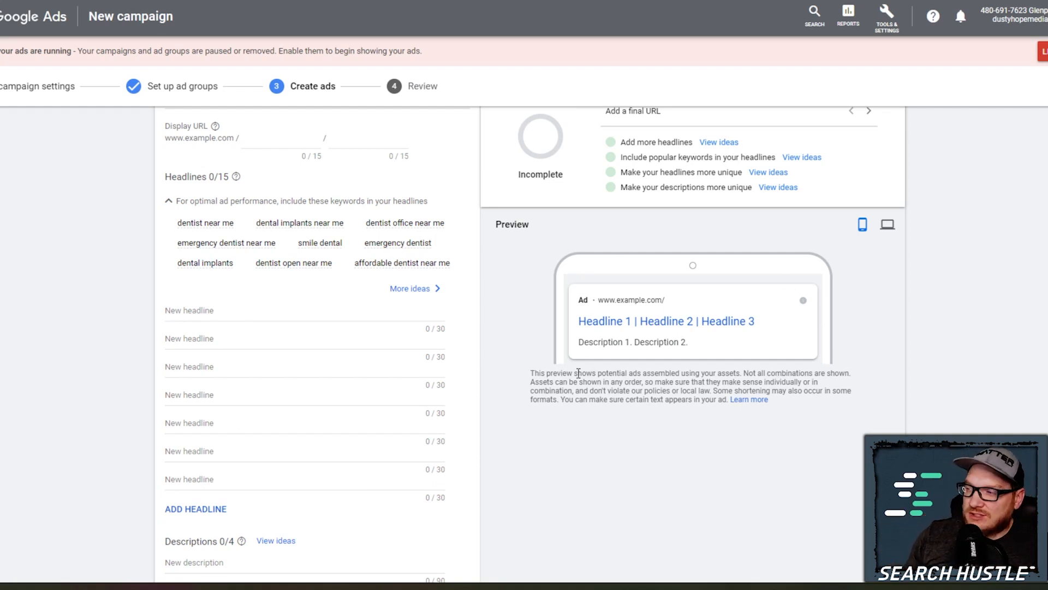
{"action": "scroll", "coordinate": [333, 366], "scroll_direction": "down", "scroll_amount": 3}
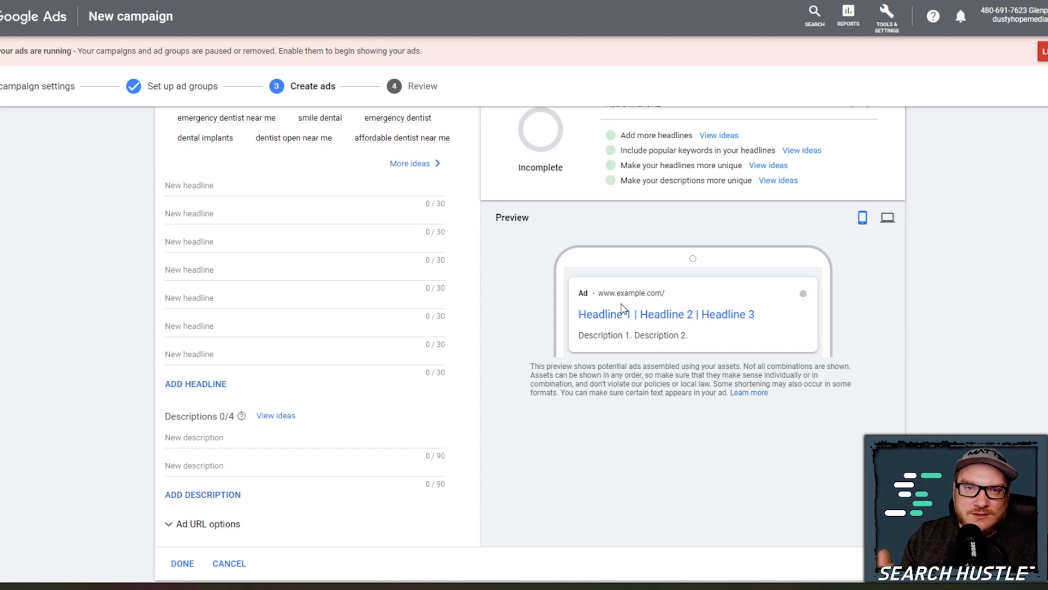
{"action": "left_click", "coordinate": [315, 198]}
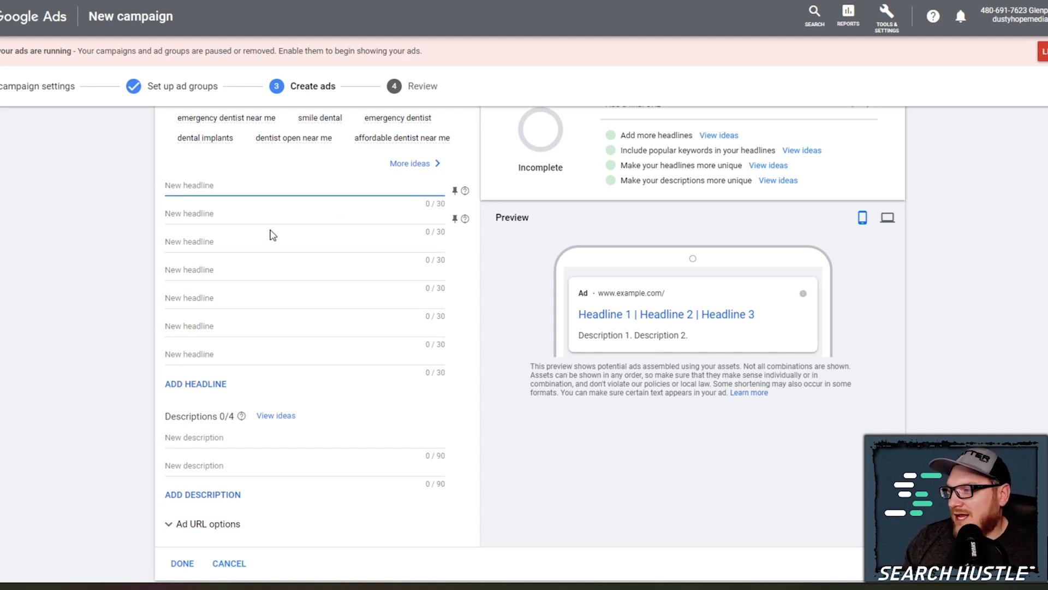
{"action": "scroll", "coordinate": [274, 235], "scroll_direction": "up", "scroll_amount": 3}
{"action": "scroll", "coordinate": [275, 238], "scroll_direction": "down", "scroll_amount": 2}
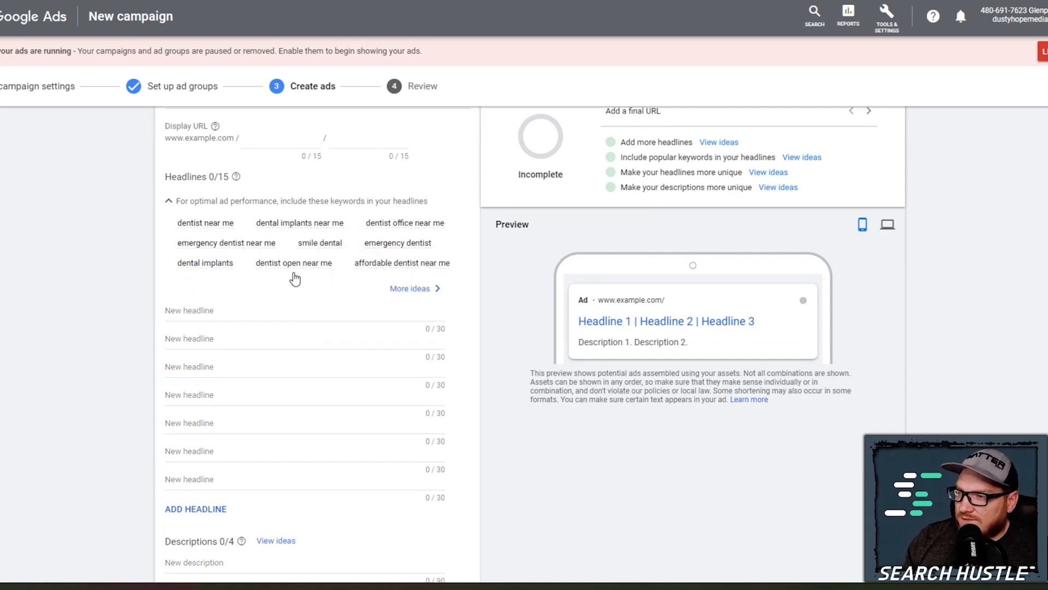
{"action": "left_click", "coordinate": [410, 289]}
{"action": "scroll", "coordinate": [414, 280], "scroll_direction": "down", "scroll_amount": 2}
{"action": "scroll", "coordinate": [414, 280], "scroll_direction": "down", "scroll_amount": 1}
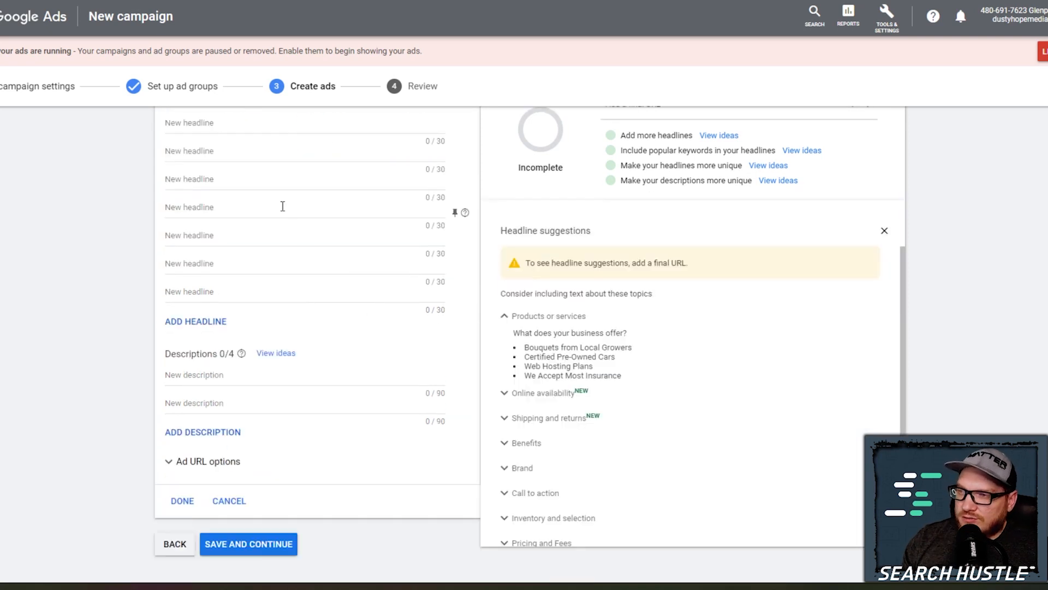
{"action": "scroll", "coordinate": [237, 362], "scroll_direction": "down", "scroll_amount": 1}
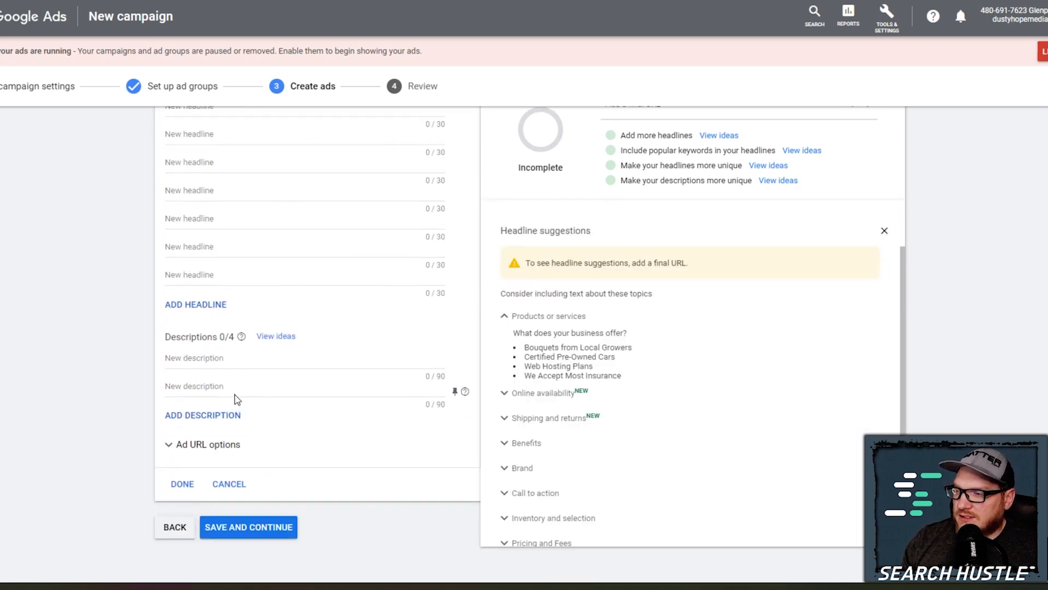
{"action": "scroll", "coordinate": [234, 400], "scroll_direction": "up", "scroll_amount": 5}
{"action": "left_click", "coordinate": [234, 206]}
{"action": "type", "text": "https://glenpooldentistry.com/"}
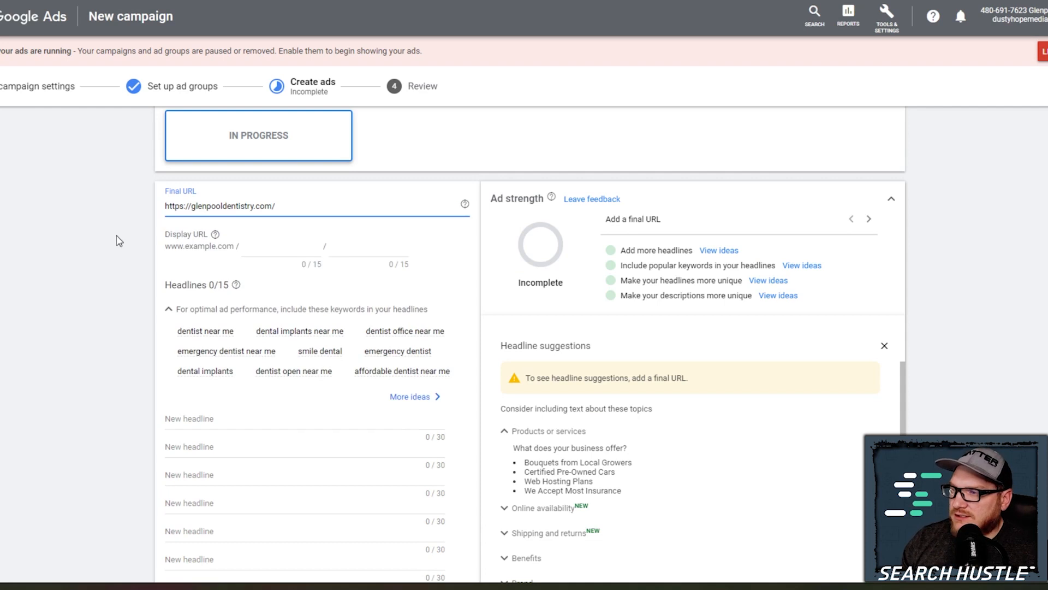
Apply the final URL to the display URL and save the completed responsive search ad to finish the campaign.
{"action": "left_click", "coordinate": [118, 239]}
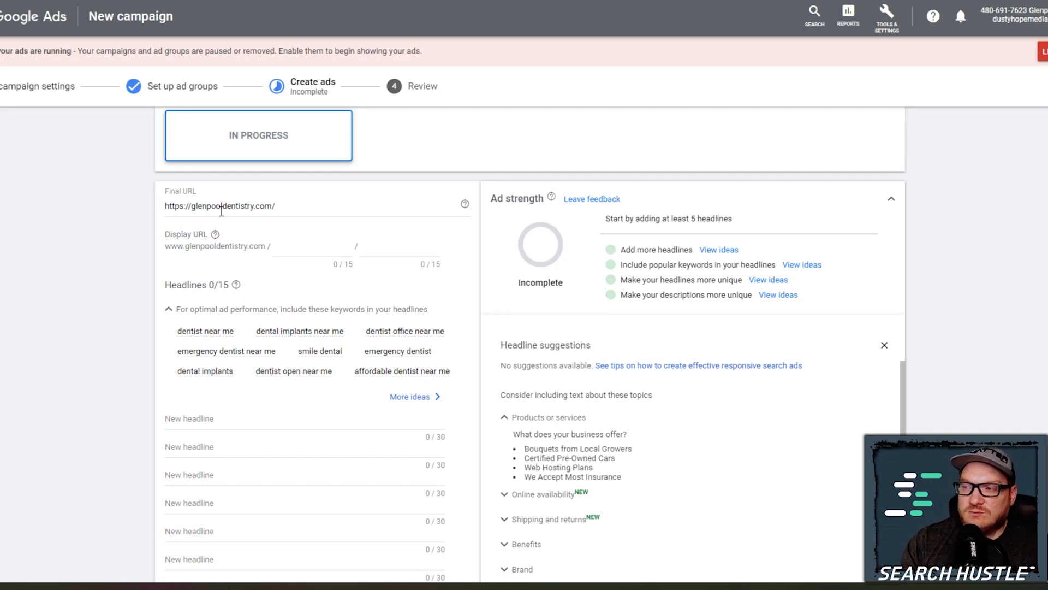
{"action": "left_click", "coordinate": [286, 204]}
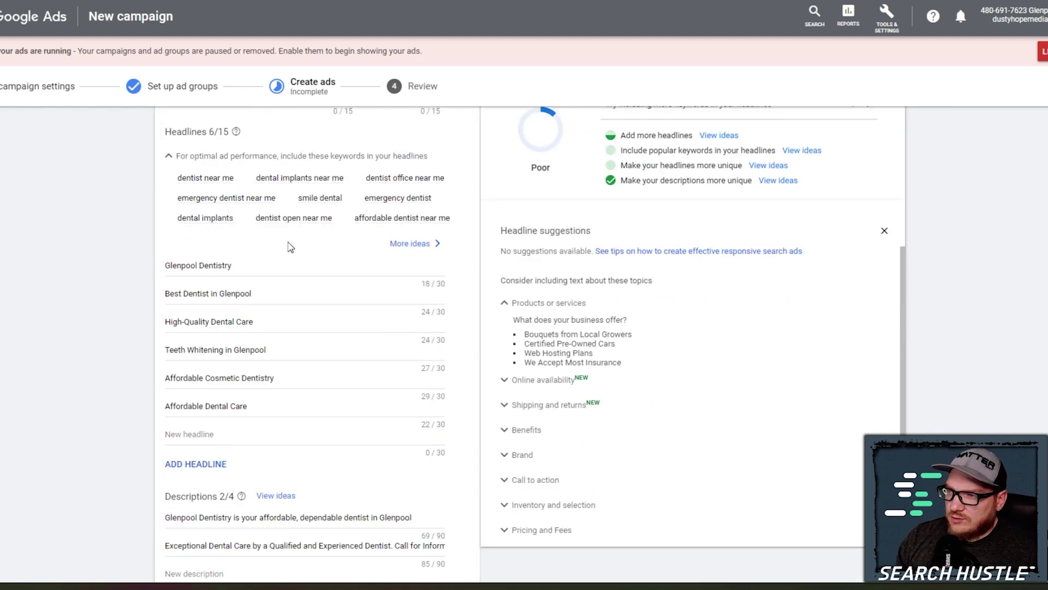
{"action": "scroll", "coordinate": [289, 246], "scroll_direction": "up", "scroll_amount": 2}
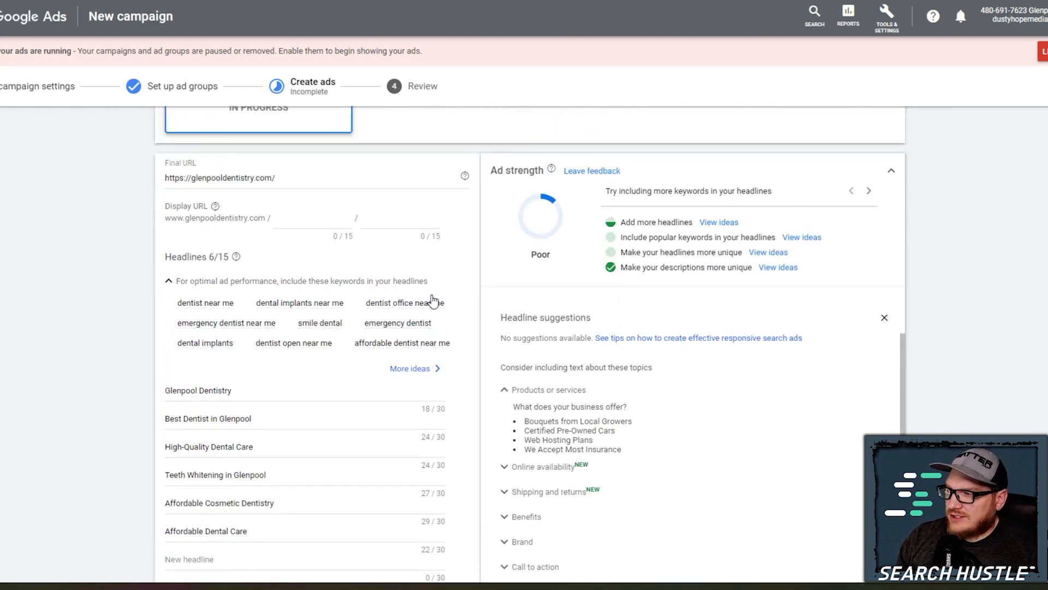
{"action": "scroll", "coordinate": [409, 304], "scroll_direction": "up", "scroll_amount": 2}
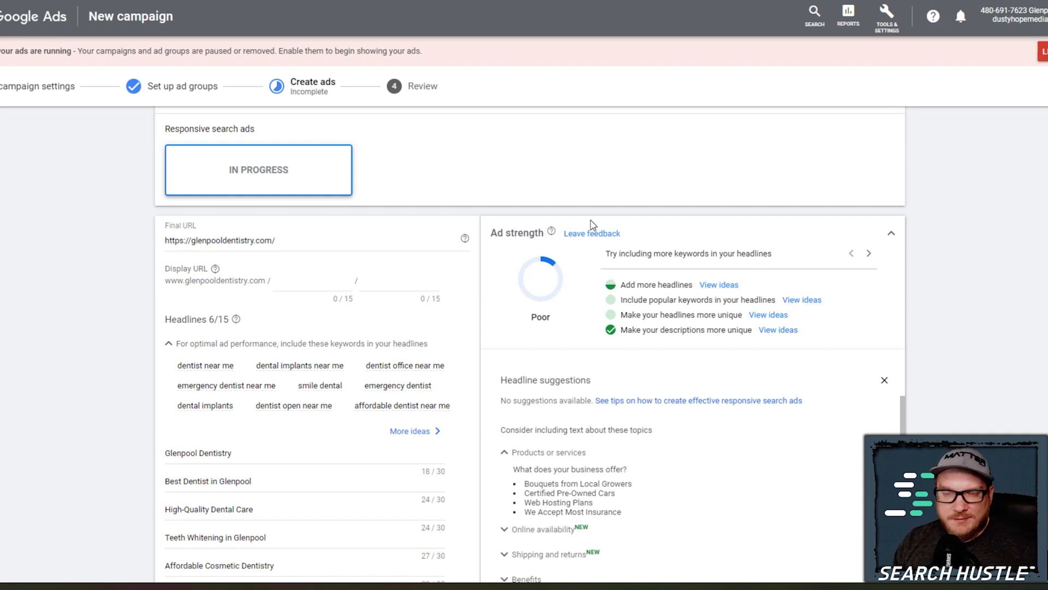
{"action": "scroll", "coordinate": [328, 348], "scroll_direction": "down", "scroll_amount": 3}
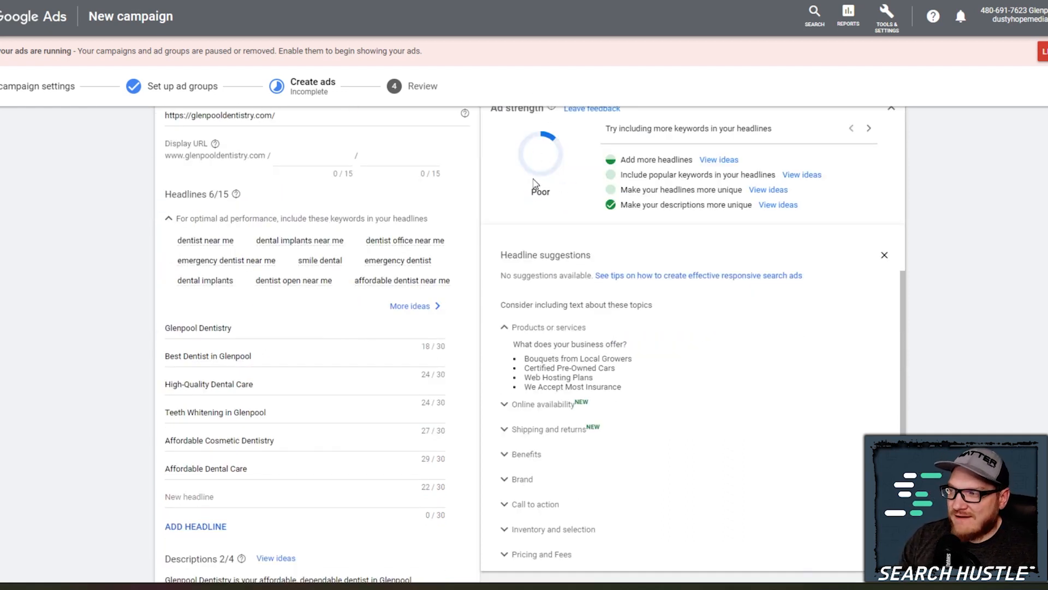
{"action": "scroll", "coordinate": [311, 320], "scroll_direction": "down", "scroll_amount": 3}
{"action": "scroll", "coordinate": [295, 344], "scroll_direction": "down", "scroll_amount": 3}
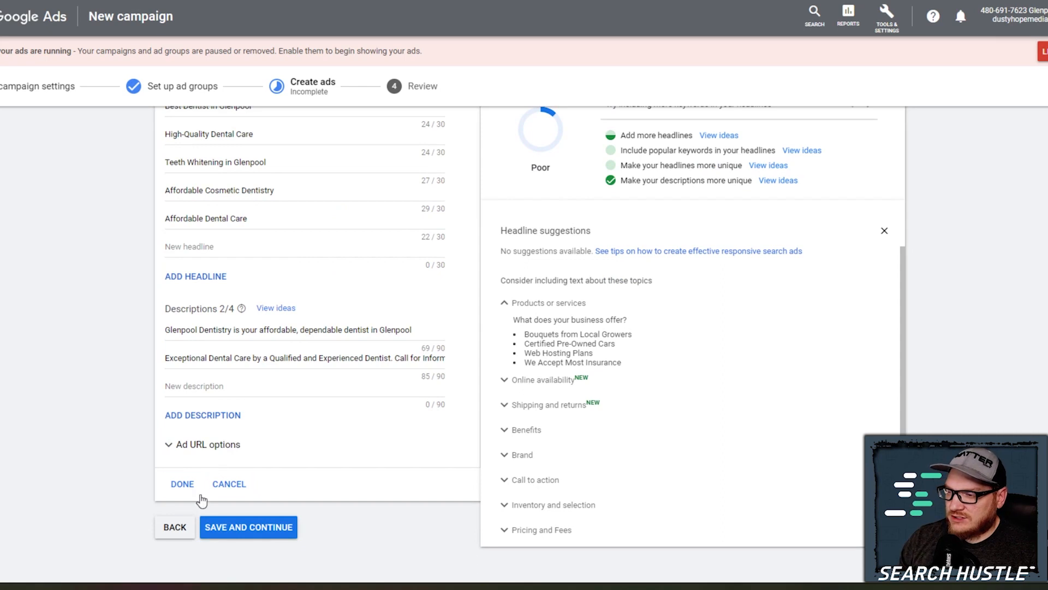
{"action": "left_click", "coordinate": [248, 526]}
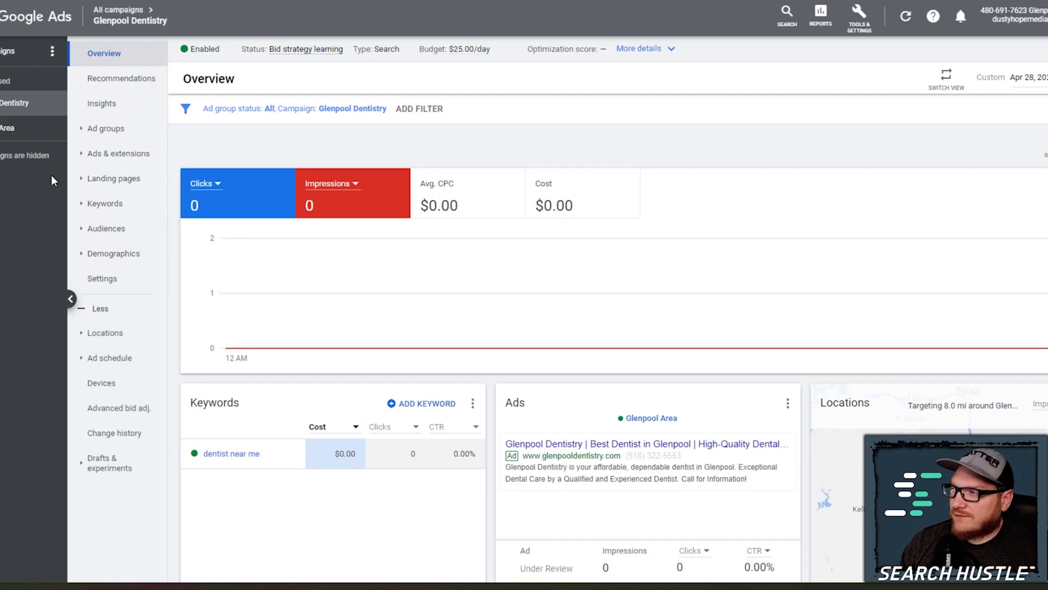
Show the campaign's details and go to its full Settings page.
{"action": "left_click", "coordinate": [652, 52]}
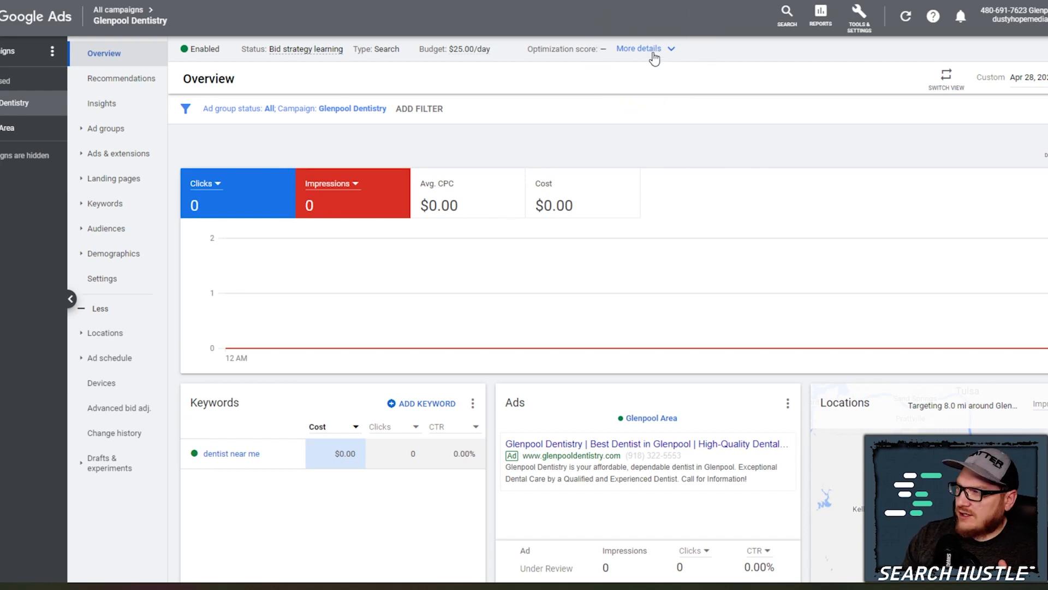
{"action": "left_click", "coordinate": [829, 88]}
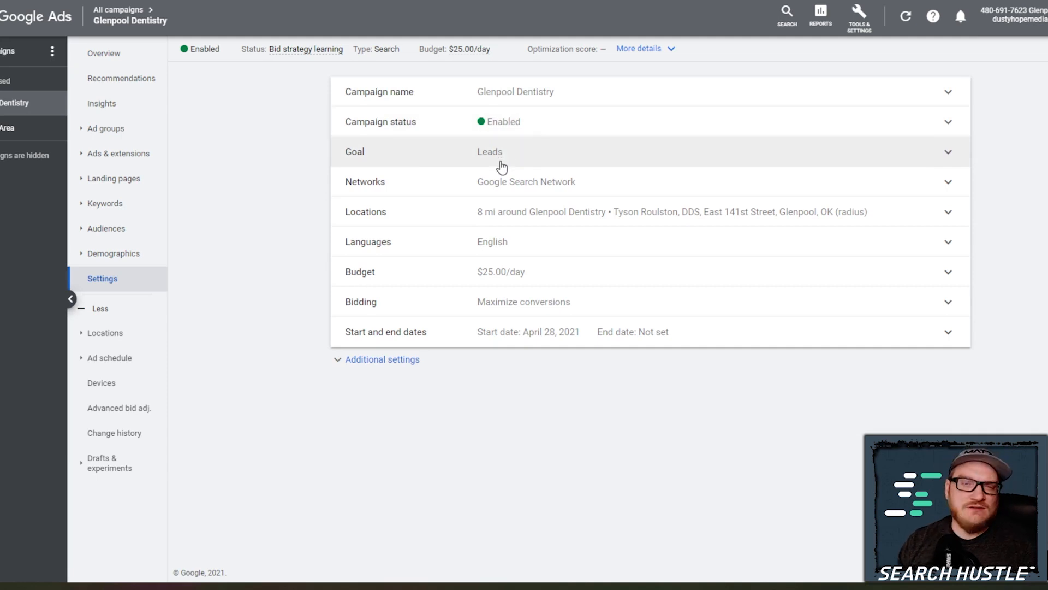
Leave Networks unchanged and change the bid strategy focus to Clicks.
{"action": "left_click", "coordinate": [550, 187]}
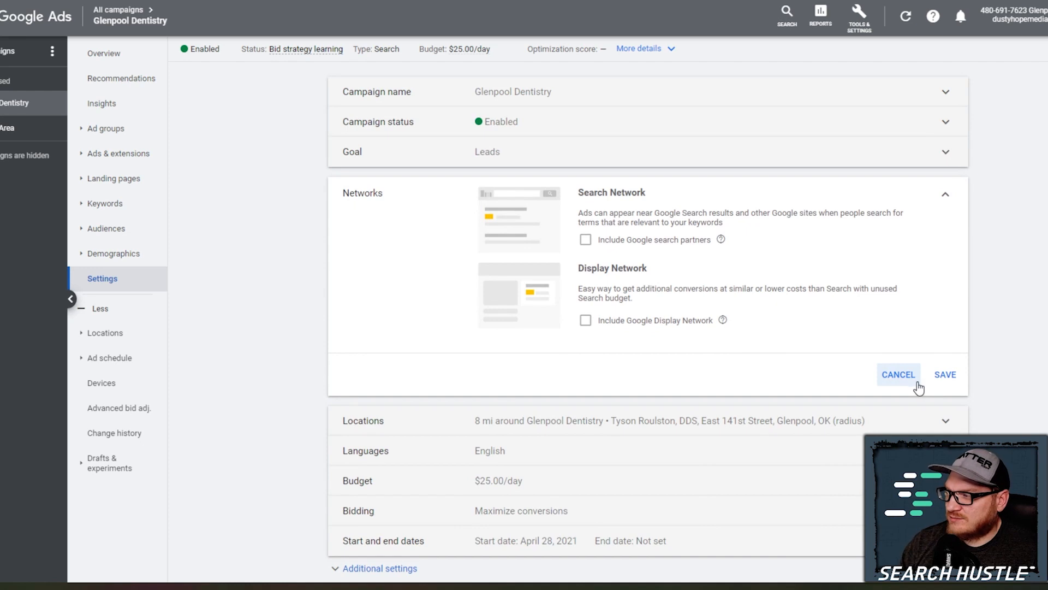
{"action": "left_click", "coordinate": [899, 374]}
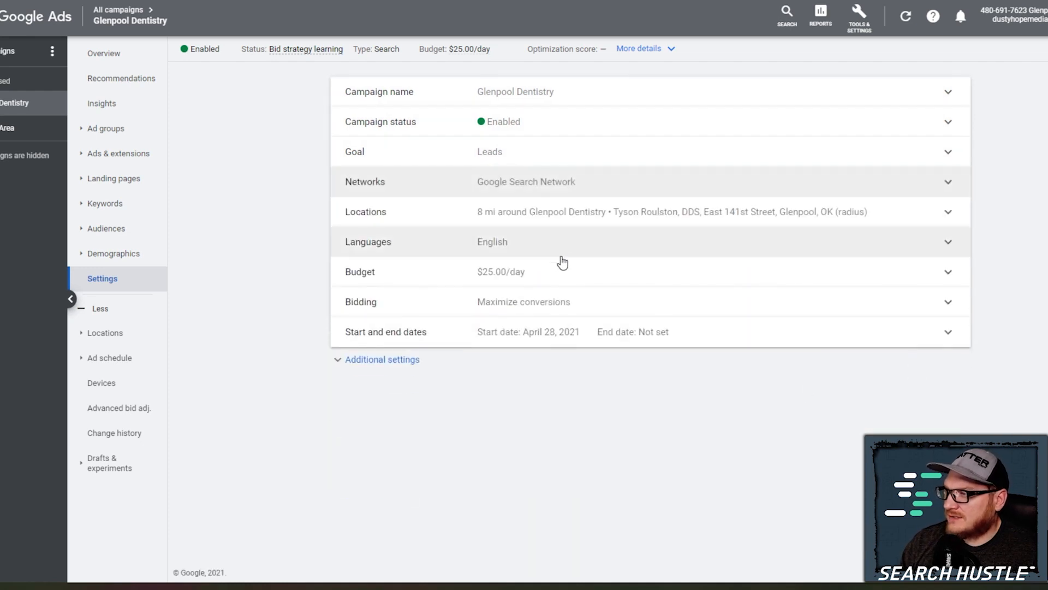
{"action": "left_click", "coordinate": [564, 309]}
{"action": "left_click", "coordinate": [524, 335]}
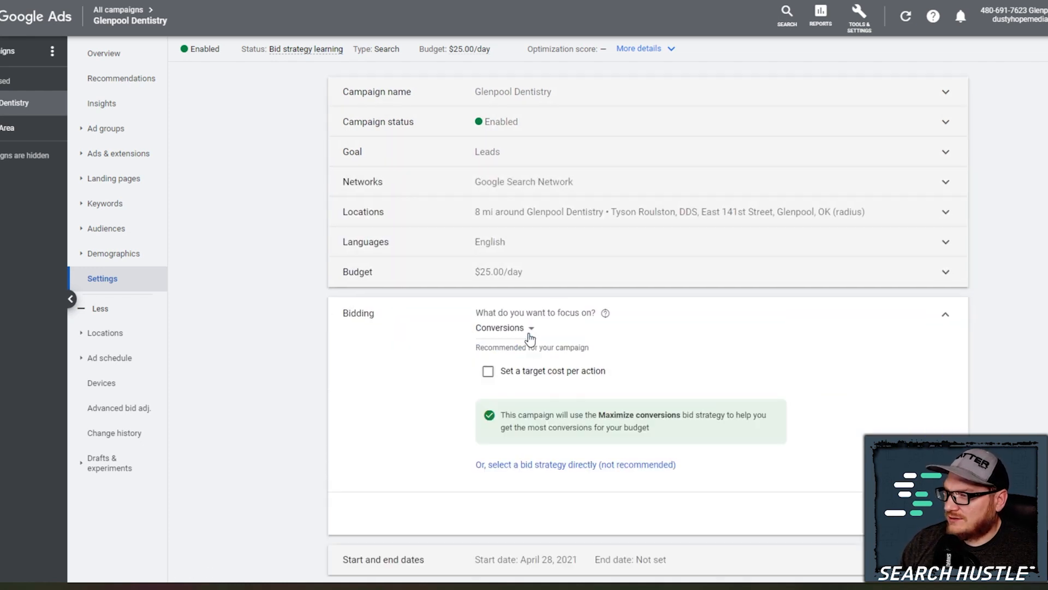
{"action": "left_click", "coordinate": [514, 335]}
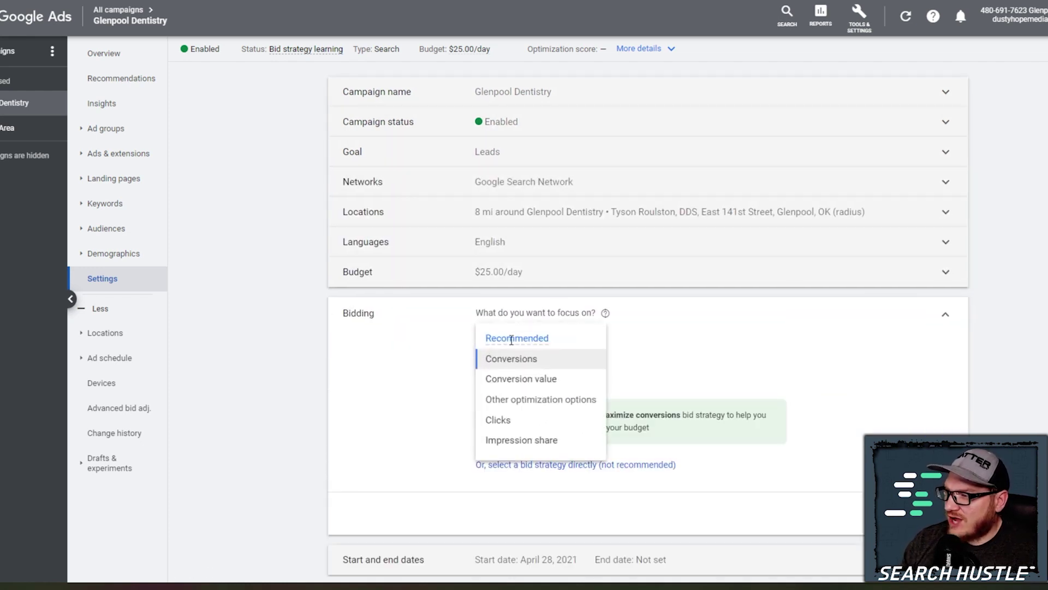
{"action": "left_click", "coordinate": [498, 420]}
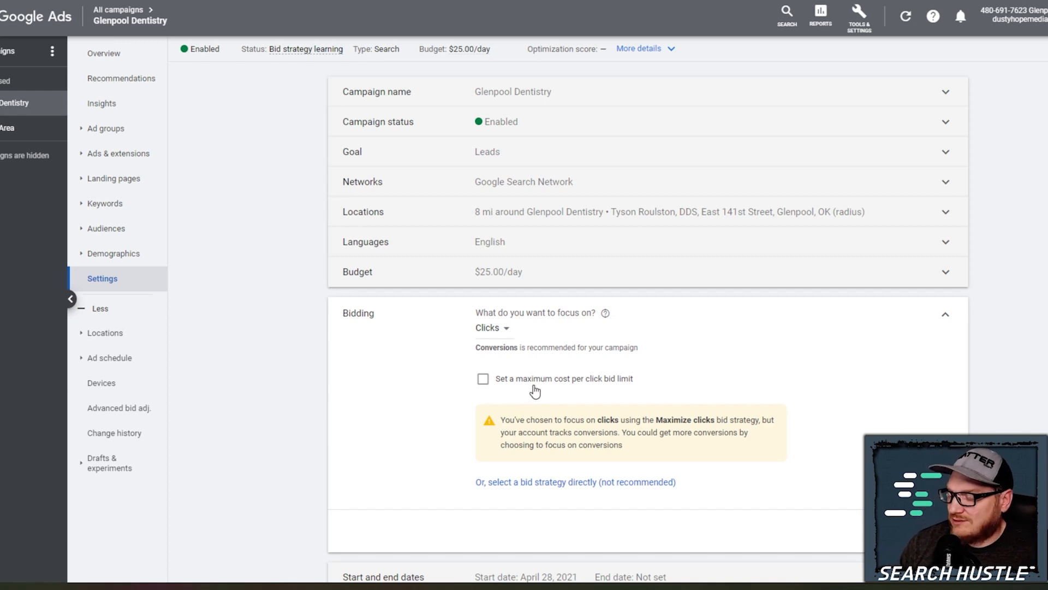
Set a $9.00 maximum CPC bid limit, then switch the bidding focus back to Conversions.
{"action": "left_click", "coordinate": [483, 379]}
{"action": "left_click", "coordinate": [502, 416]}
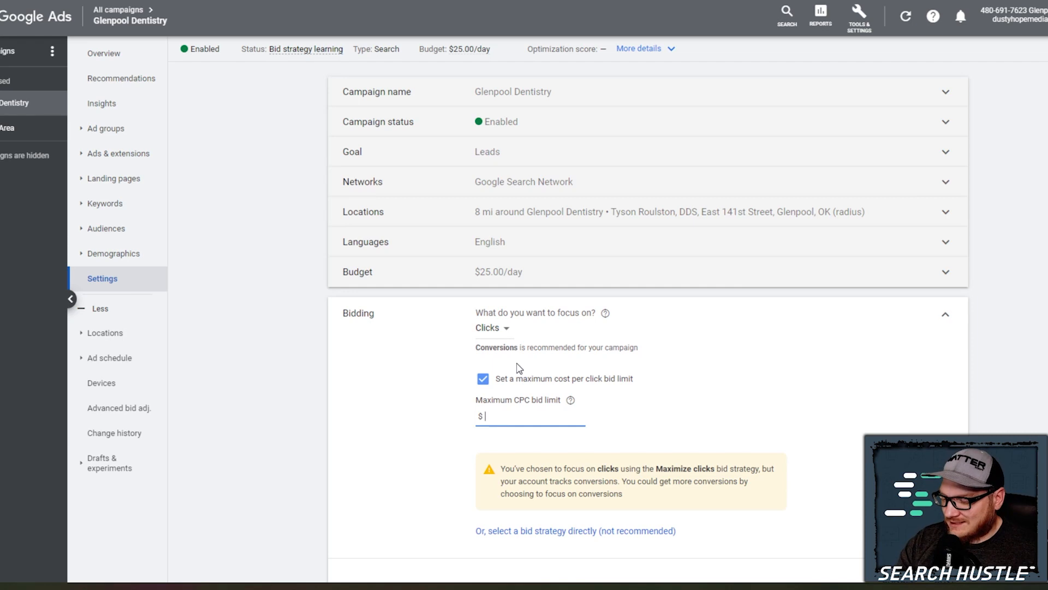
{"action": "type", "text": "9"}
{"action": "left_click", "coordinate": [686, 453]}
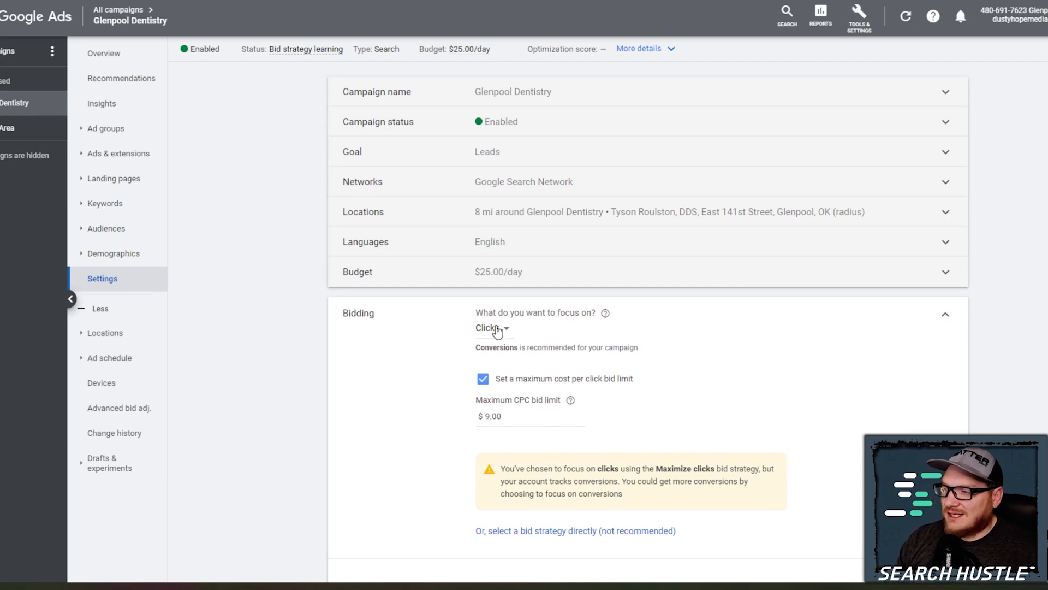
{"action": "scroll", "coordinate": [540, 360], "scroll_direction": "down", "scroll_amount": 2}
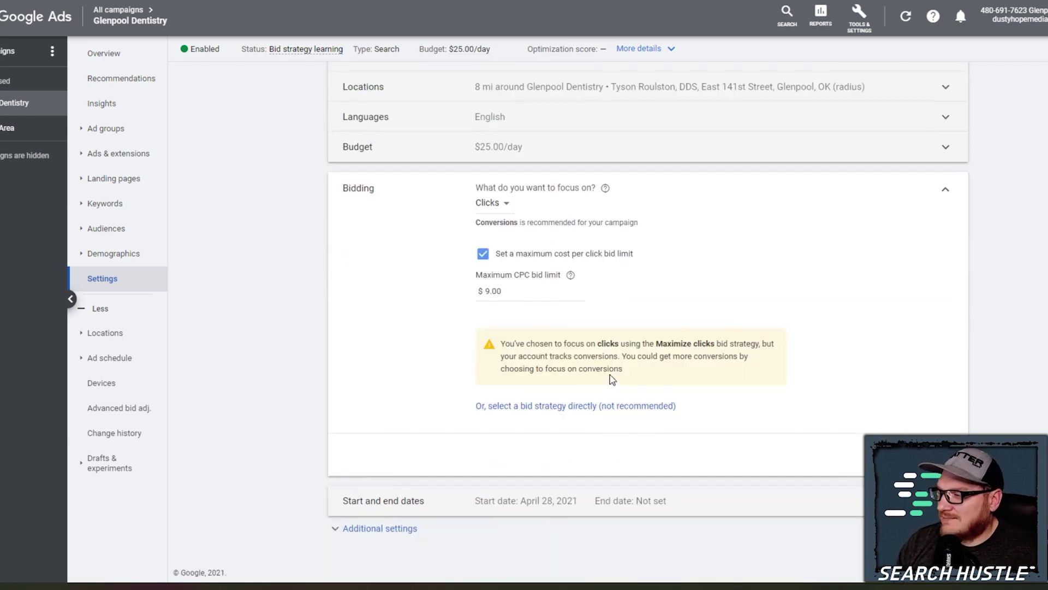
{"action": "left_click", "coordinate": [491, 202]}
{"action": "left_click", "coordinate": [507, 238]}
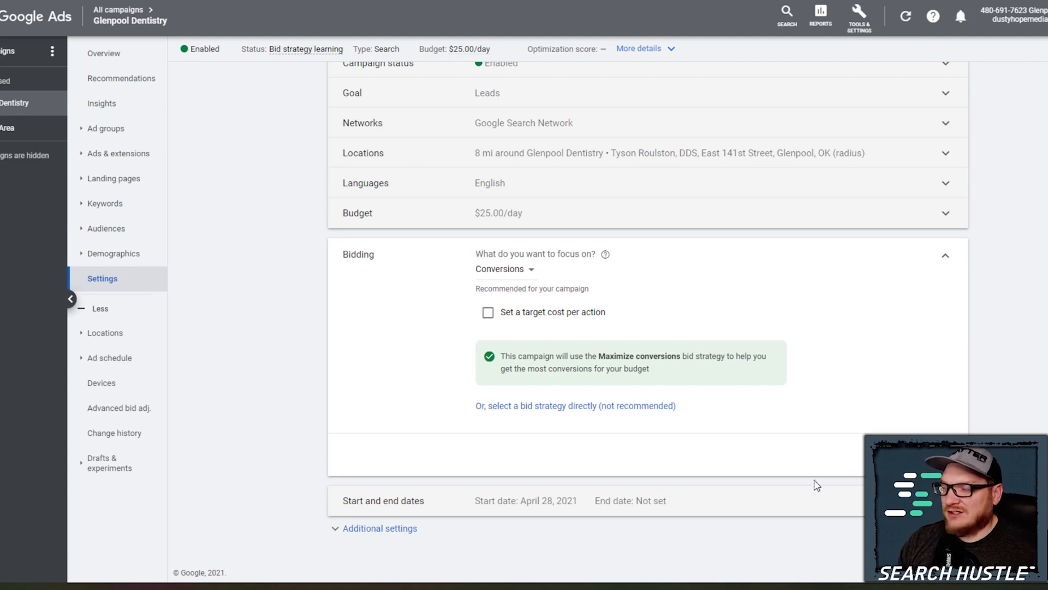
Expand Additional settings and review the campaign's Conversions setting.
{"action": "left_click", "coordinate": [860, 482]}
{"action": "left_click", "coordinate": [368, 361]}
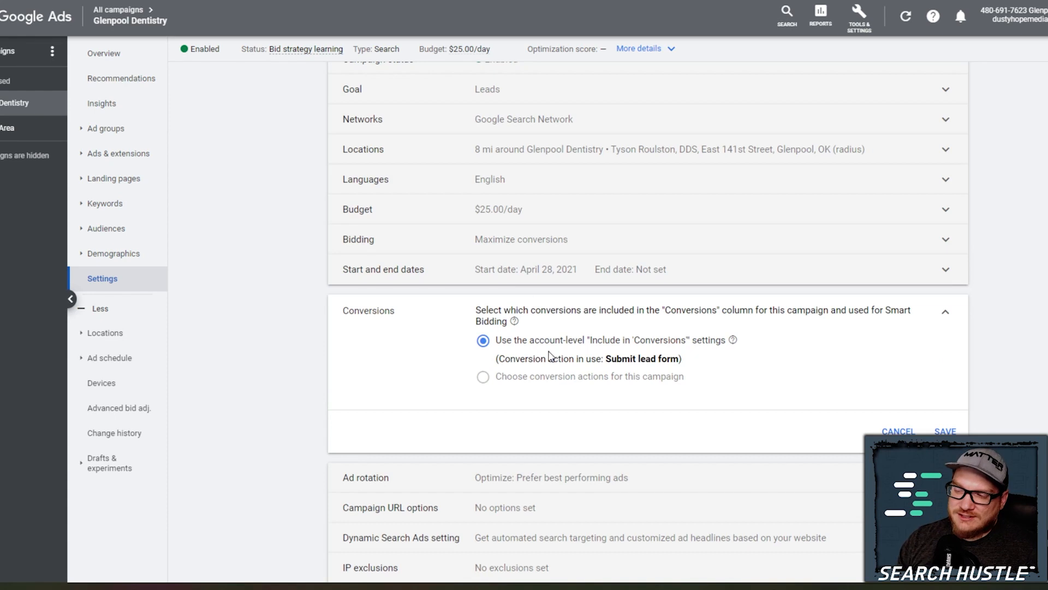
{"action": "scroll", "coordinate": [543, 364], "scroll_direction": "down", "scroll_amount": 1}
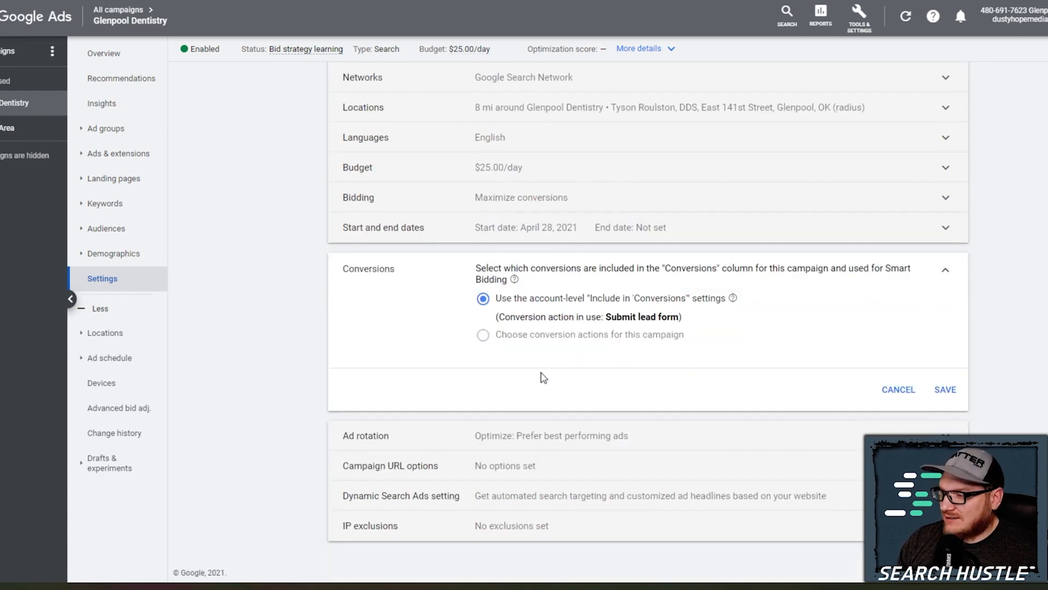